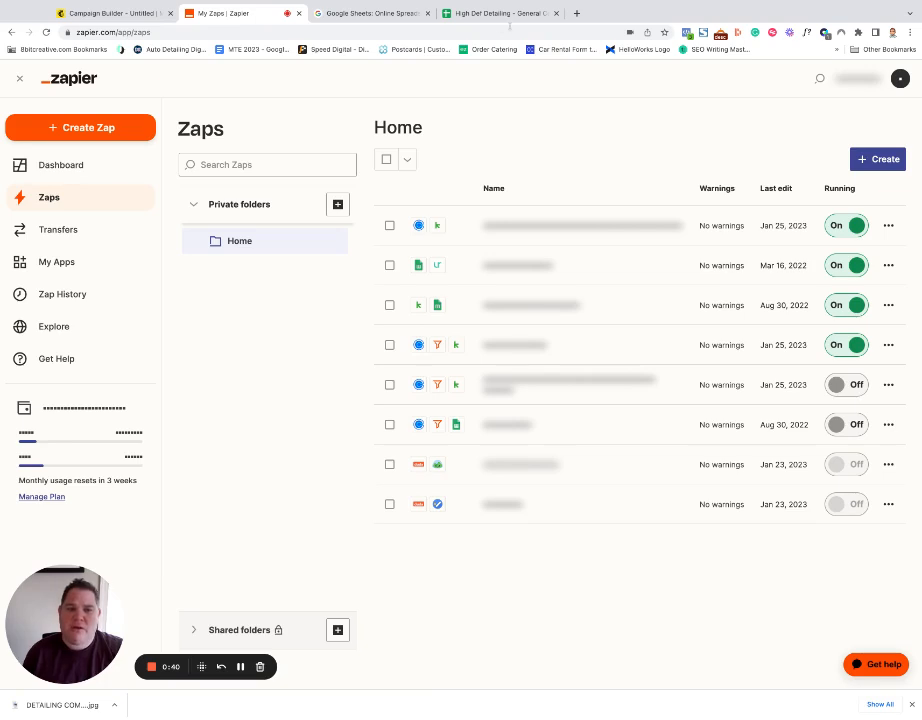
Step: Create a new Zap triggered by Google Sheets with the New Spreadsheet Row event
{"action": "left_click", "coordinate": [103, 131]}
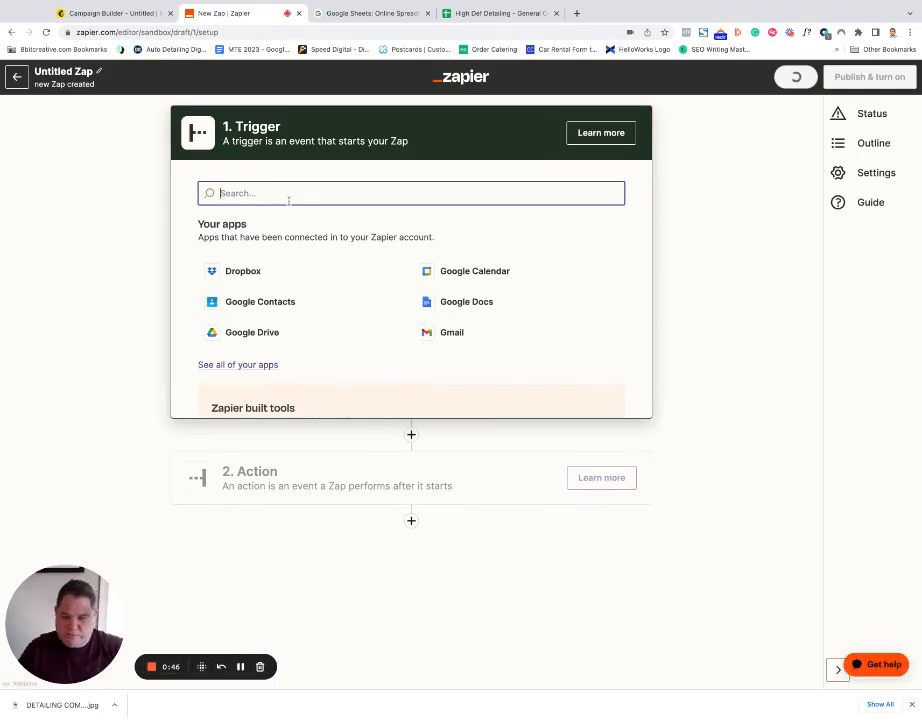
{"action": "type", "text": "google sheet"}
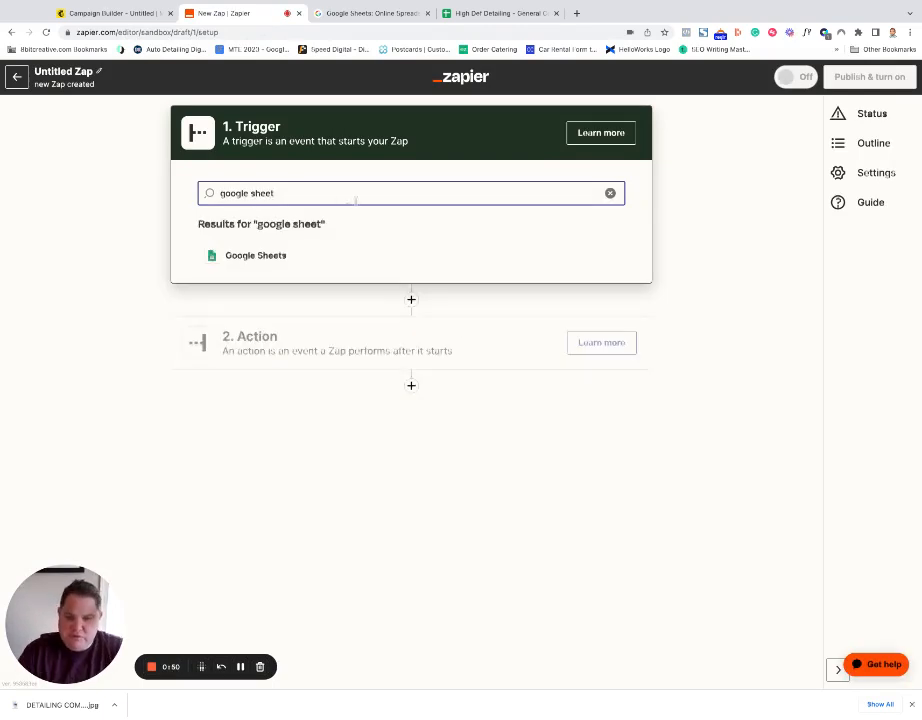
{"action": "left_click", "coordinate": [281, 257]}
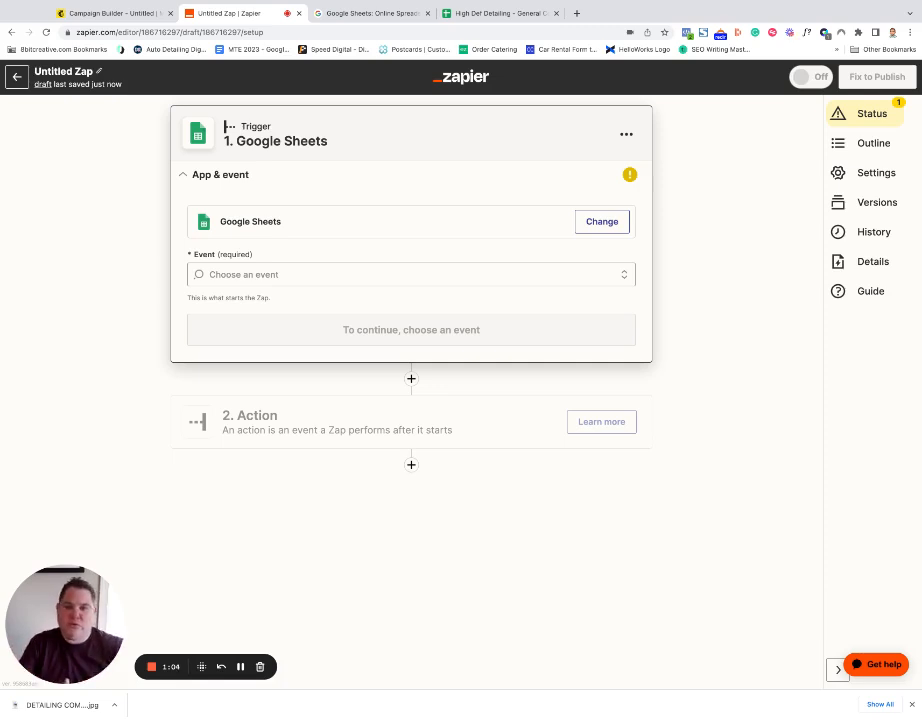
{"action": "left_click", "coordinate": [266, 273]}
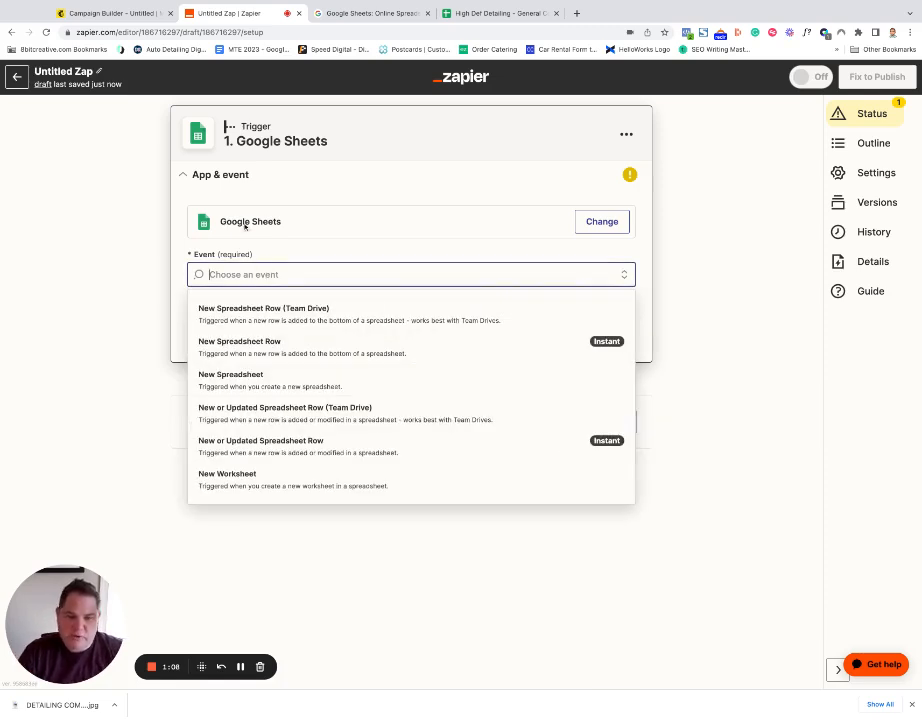
{"action": "left_click", "coordinate": [250, 354]}
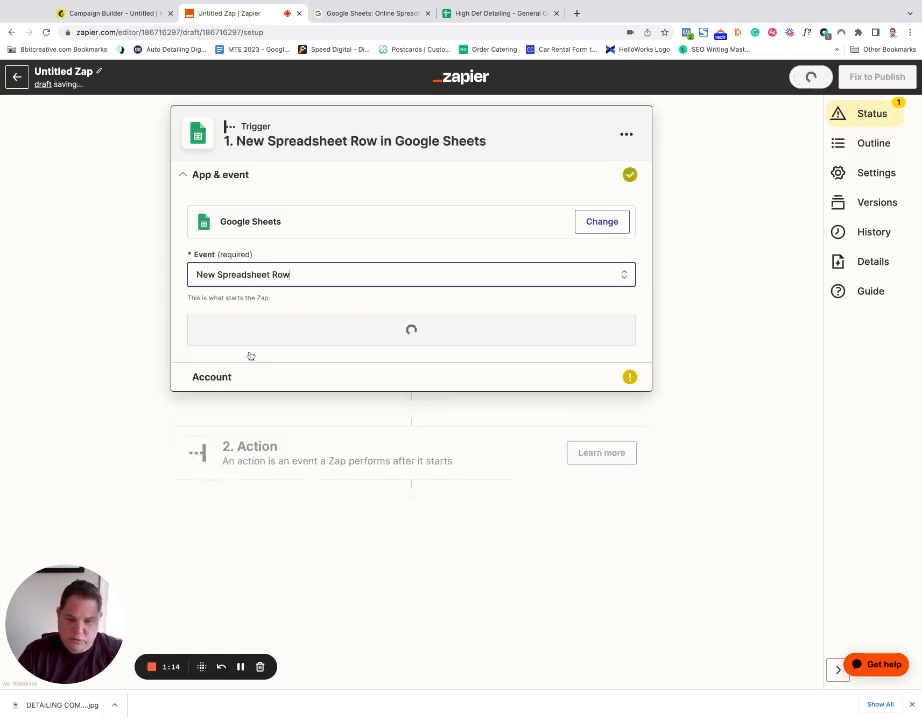
{"action": "left_click", "coordinate": [199, 341]}
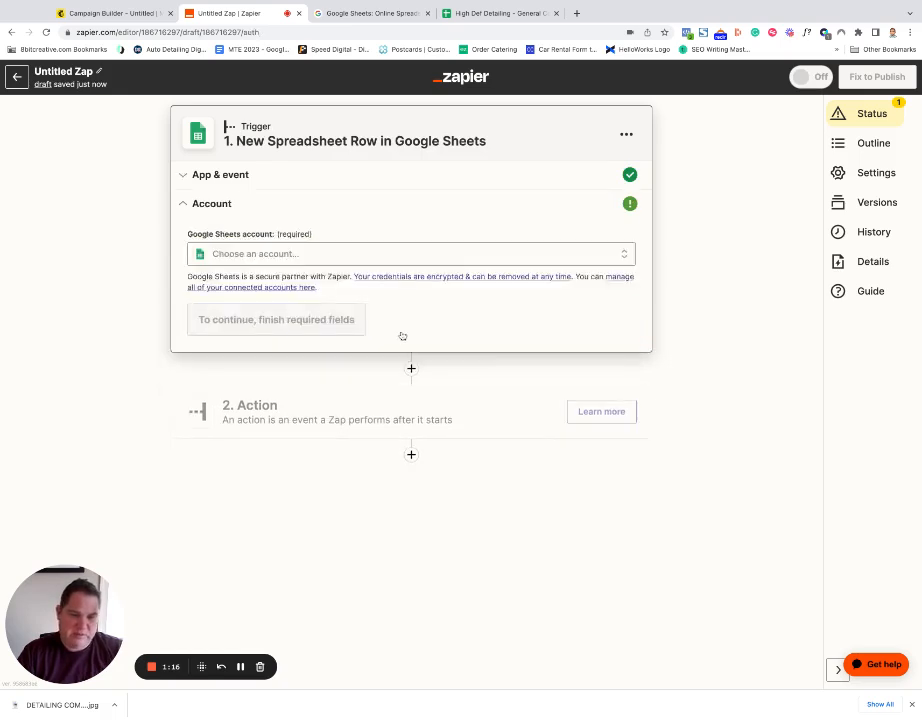
Step: Select the webdev Google Sheets account for the trigger and continue to the trigger setup
{"action": "left_click", "coordinate": [200, 254]}
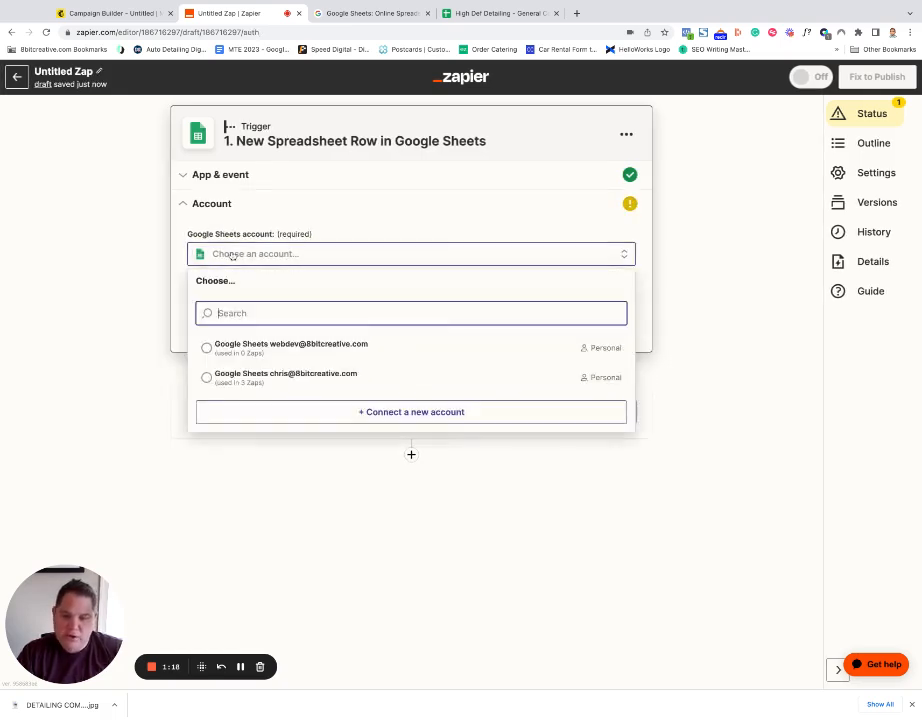
{"action": "left_click", "coordinate": [282, 347]}
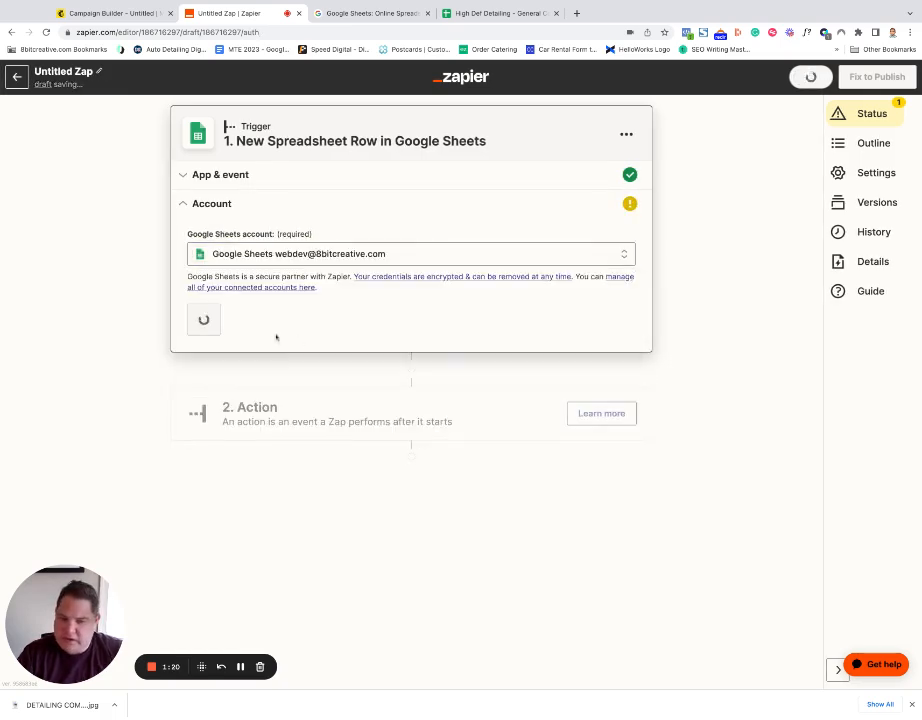
{"action": "left_click", "coordinate": [222, 322]}
Step: Set the trigger's spreadsheet to High Def Detailing - General Contact Form Submissions and its worksheet to Sheet1
{"action": "left_click", "coordinate": [236, 338]}
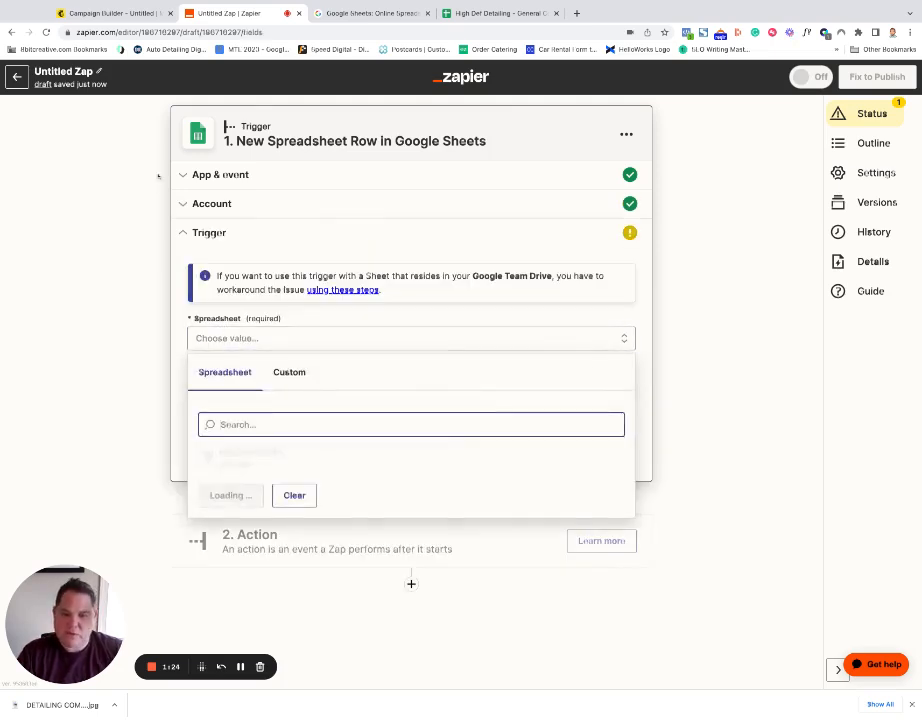
{"action": "left_click", "coordinate": [277, 459]}
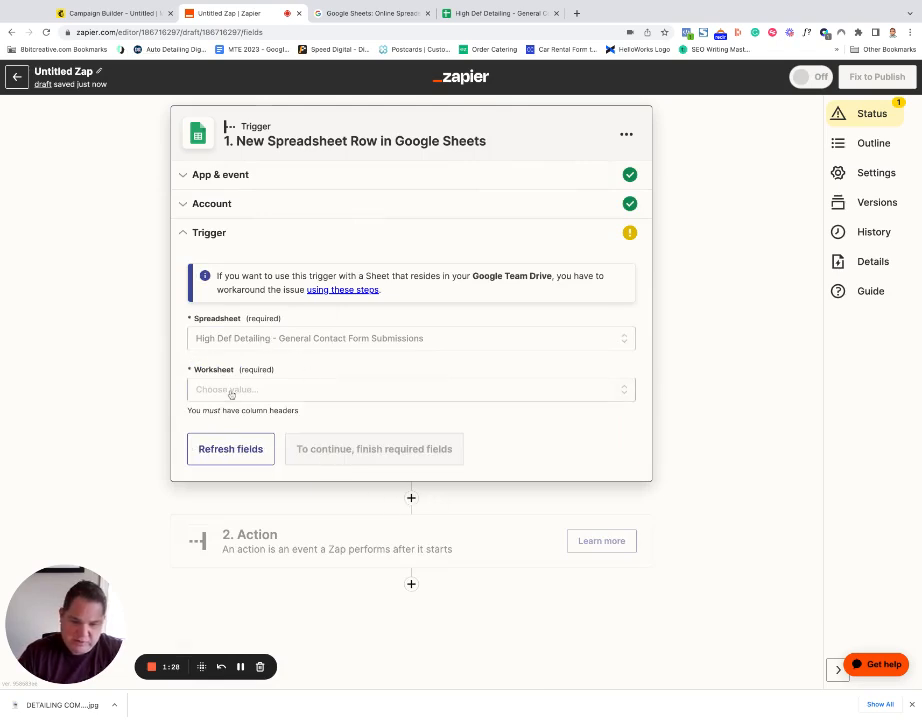
{"action": "left_click", "coordinate": [267, 390]}
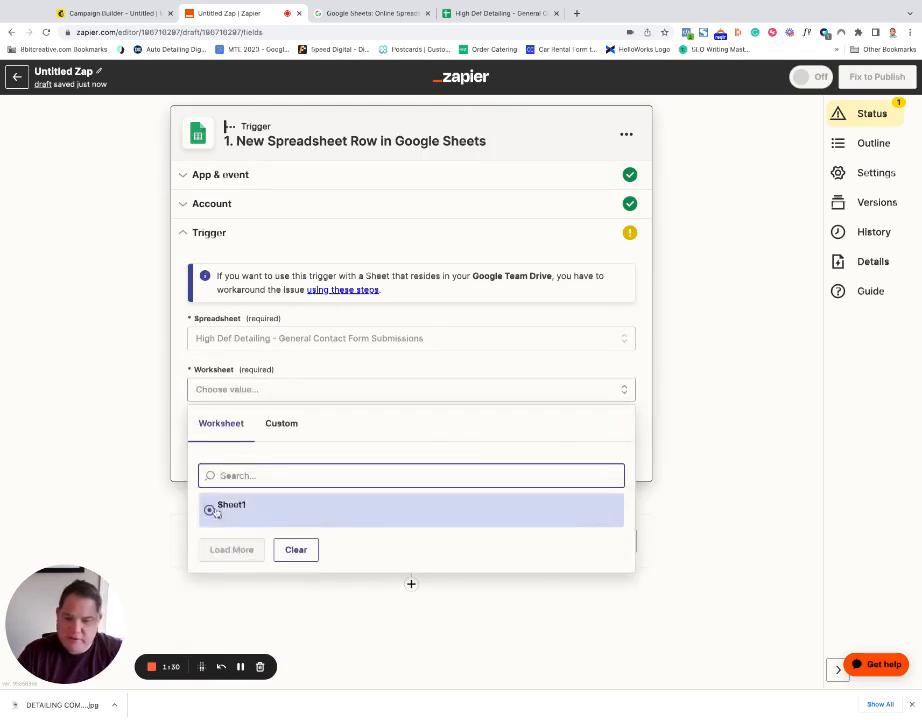
{"action": "left_click", "coordinate": [220, 505]}
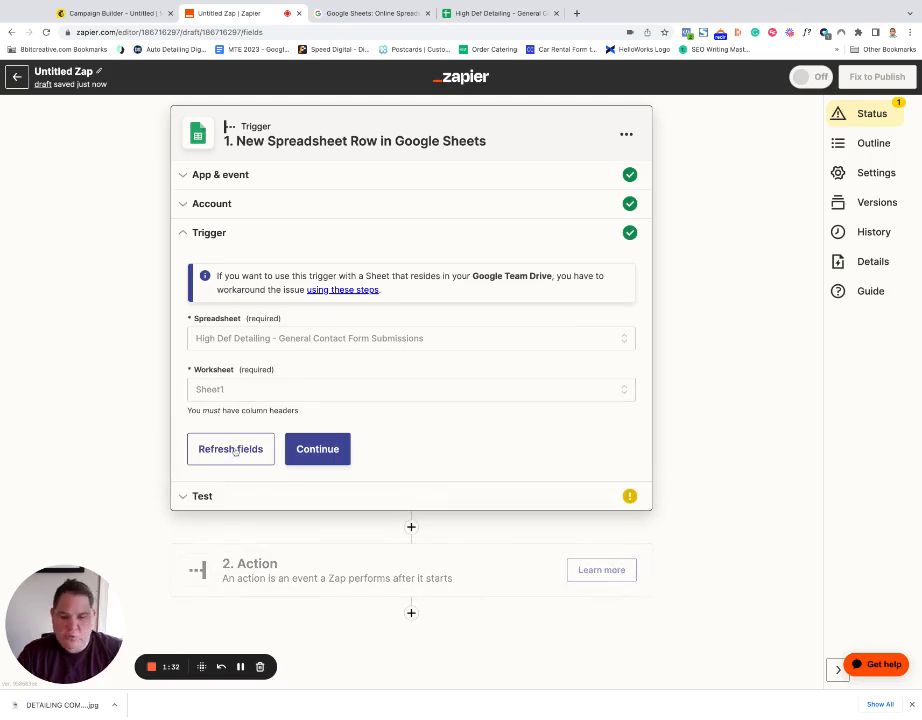
{"action": "left_click", "coordinate": [313, 458]}
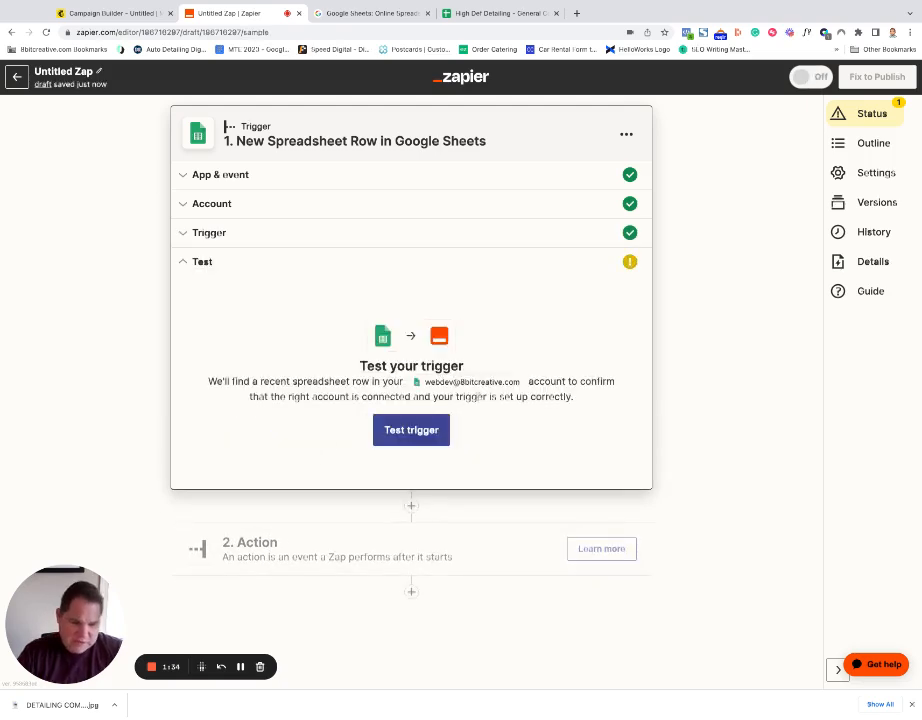
Step: Test the trigger, review the sample spreadsheet row and continue to the action setup
{"action": "left_click", "coordinate": [422, 431]}
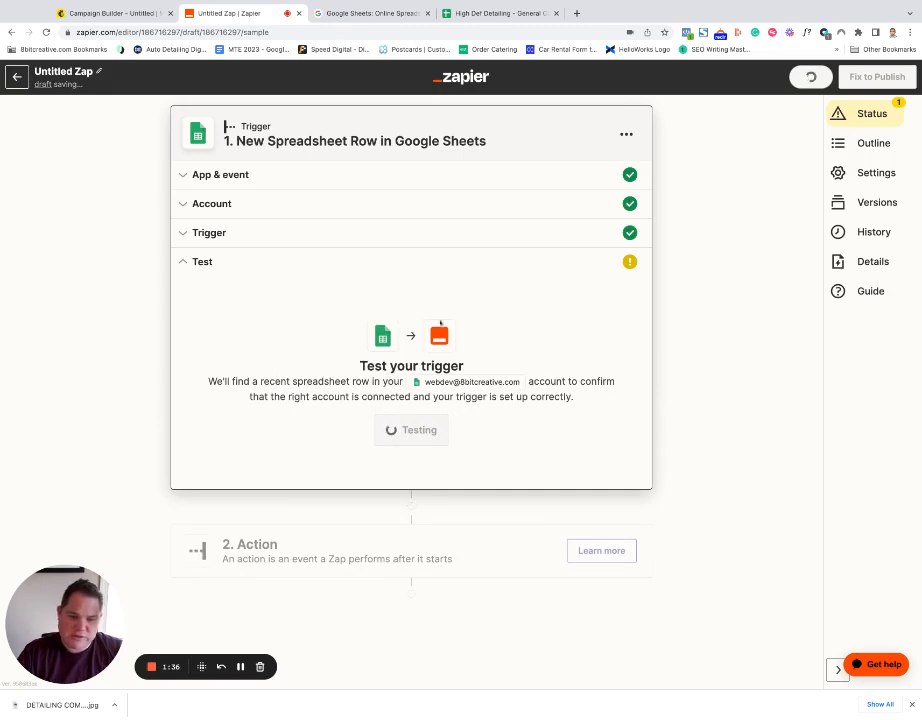
{"action": "left_click_drag", "start_coordinate": [283, 501], "coordinate": [410, 498]}
{"action": "scroll", "coordinate": [379, 582], "scroll_direction": "down", "scroll_amount": 1}
{"action": "left_click", "coordinate": [410, 498]}
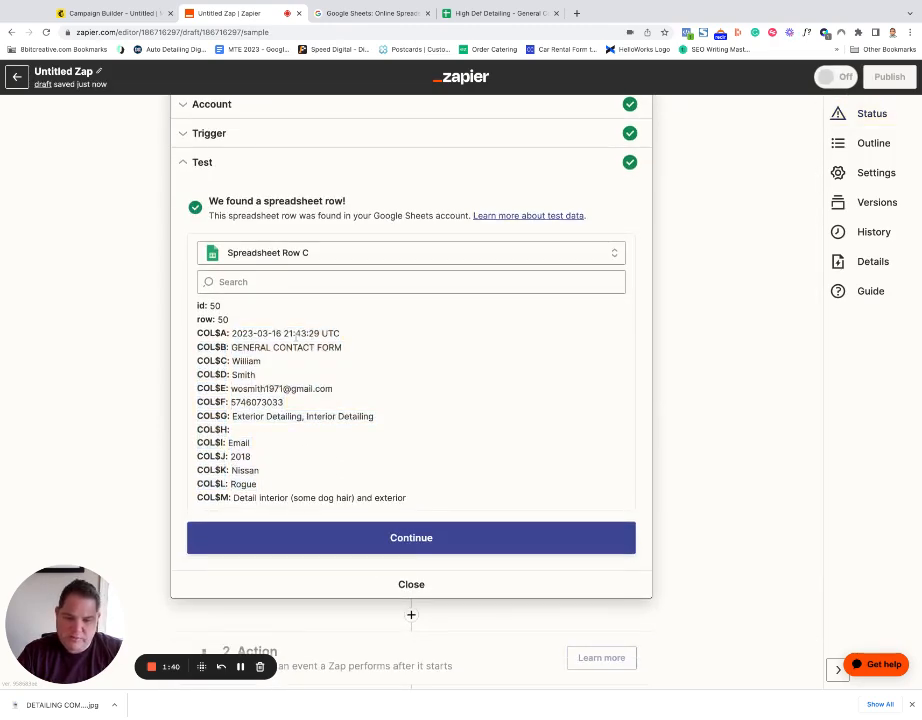
{"action": "left_click", "coordinate": [425, 540]}
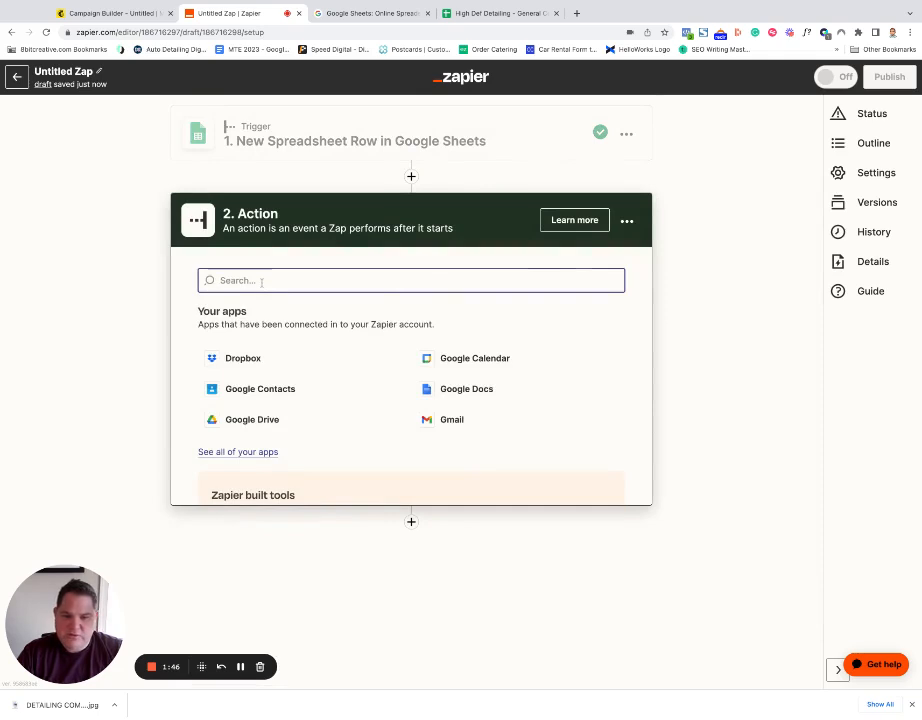
Step: Choose Mailchimp as the app for the Zap's action
{"action": "left_click_drag", "start_coordinate": [227, 214], "coordinate": [453, 229]}
{"action": "left_click", "coordinate": [312, 284]}
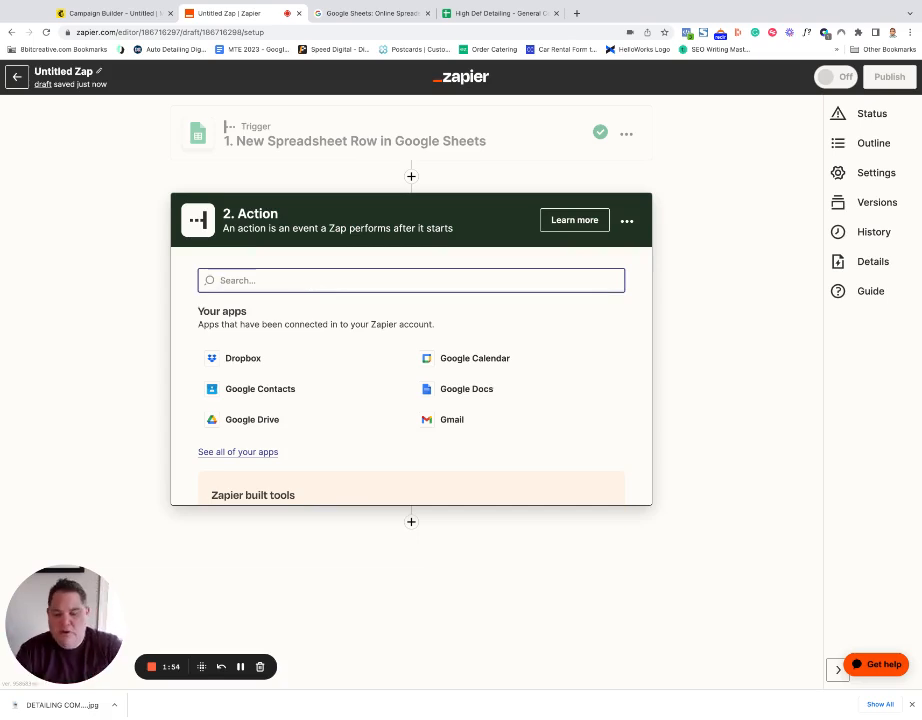
{"action": "type", "text": "mailhim"}
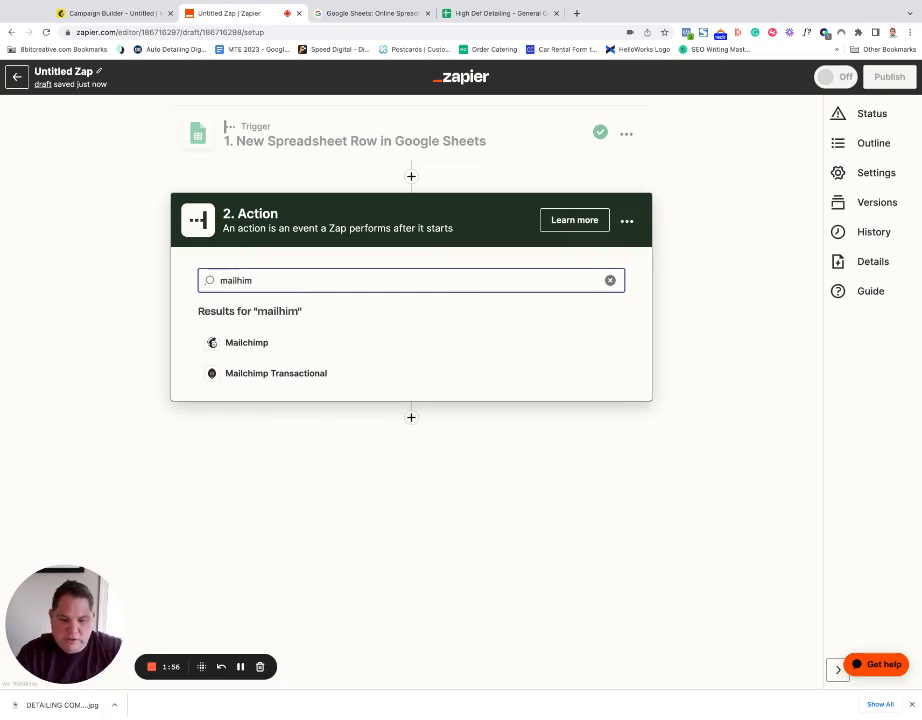
{"action": "left_click", "coordinate": [259, 345]}
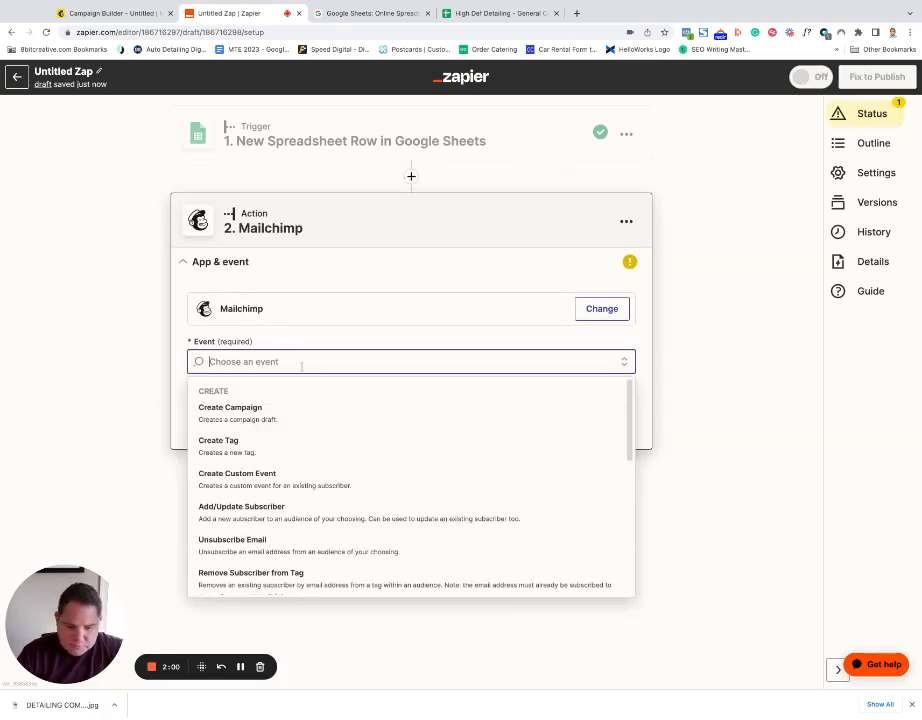
Step: Review the available Mailchimp events and set the action event to Add/Update Subscriber
{"action": "scroll", "coordinate": [325, 529], "scroll_direction": "down", "scroll_amount": 3}
{"action": "scroll", "coordinate": [280, 510], "scroll_direction": "down", "scroll_amount": 1}
{"action": "key", "text": "Escape"}
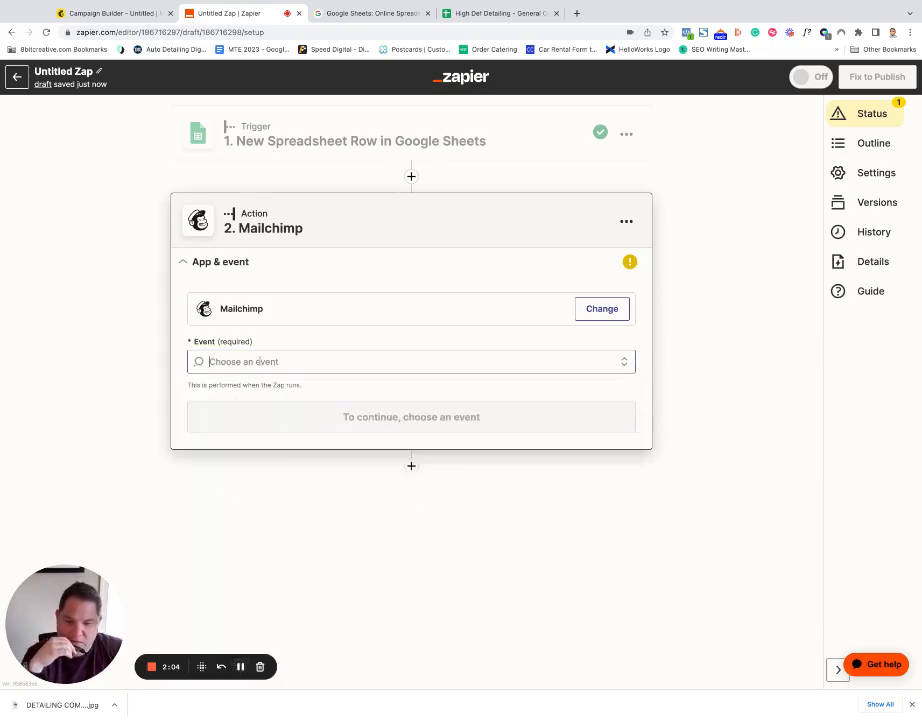
{"action": "left_click", "coordinate": [259, 361]}
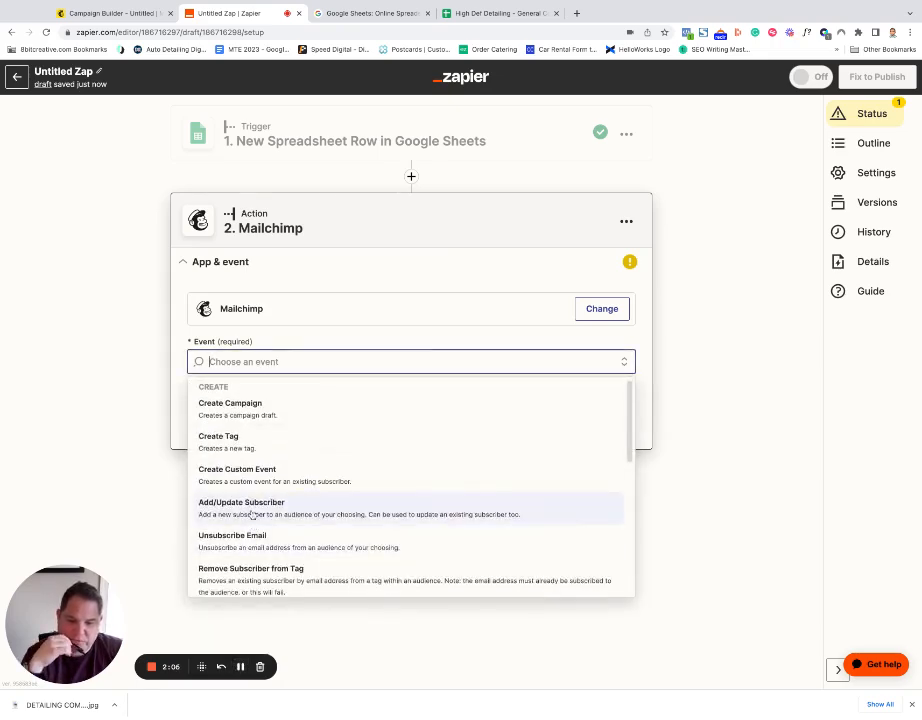
{"action": "scroll", "coordinate": [257, 515], "scroll_direction": "down", "scroll_amount": 1}
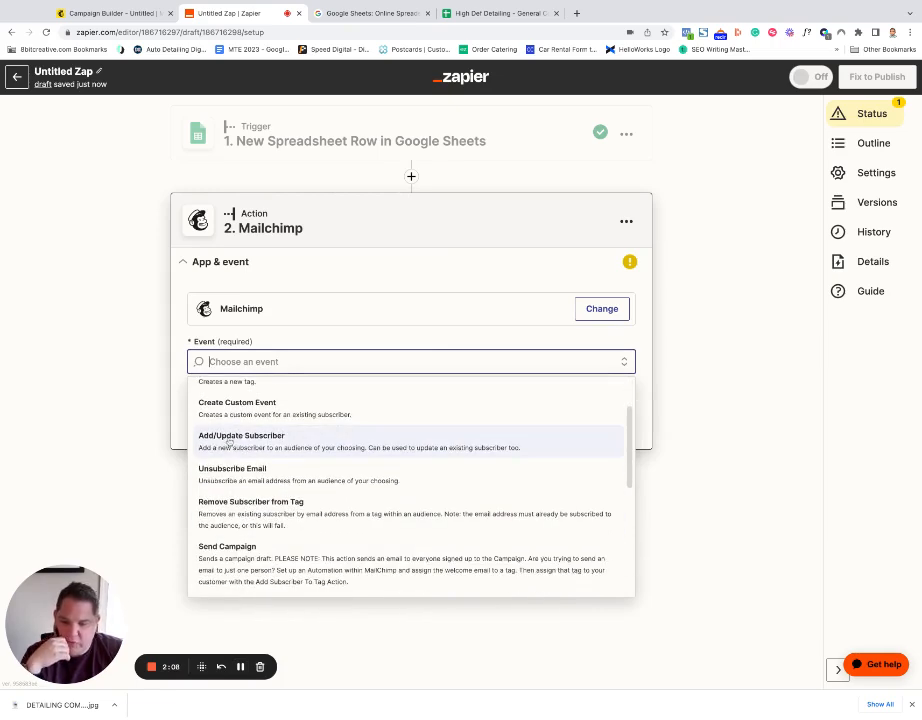
{"action": "scroll", "coordinate": [266, 470], "scroll_direction": "down", "scroll_amount": 2}
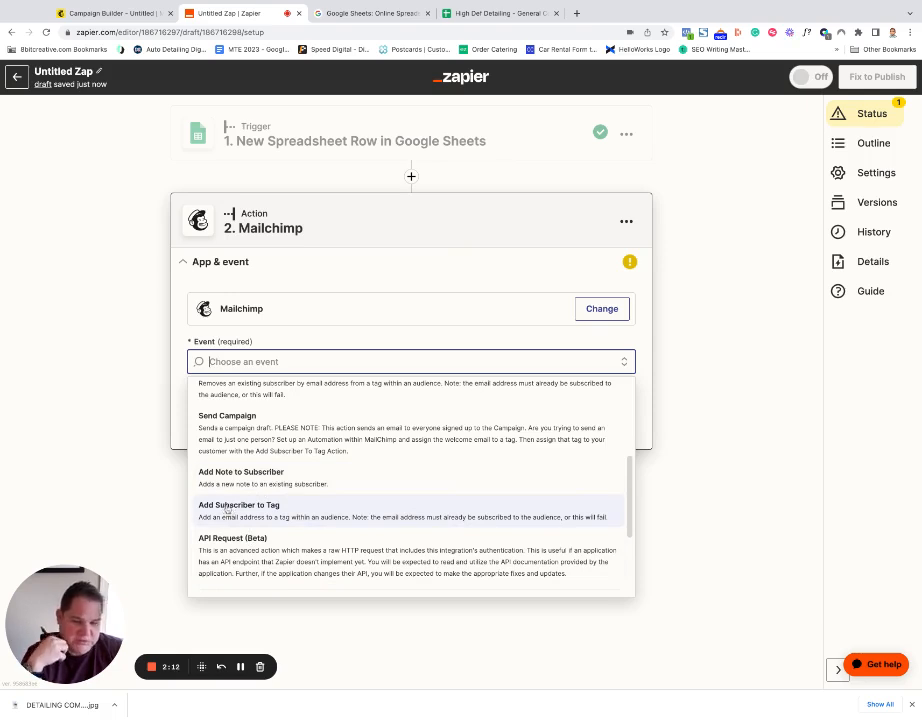
{"action": "scroll", "coordinate": [252, 535], "scroll_direction": "down", "scroll_amount": 2}
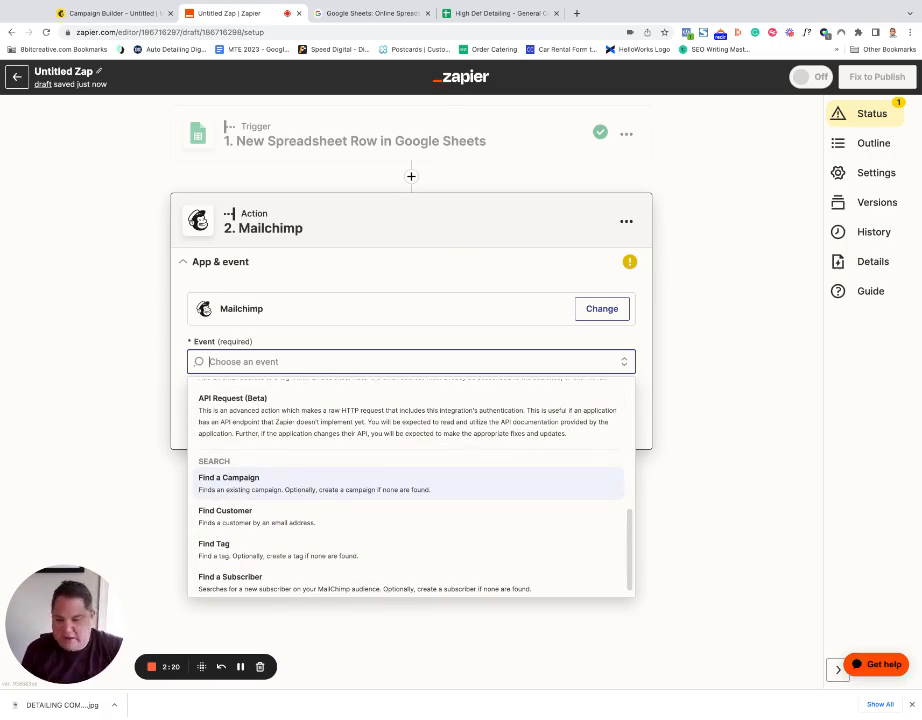
{"action": "scroll", "coordinate": [288, 520], "scroll_direction": "up", "scroll_amount": 3}
{"action": "scroll", "coordinate": [225, 492], "scroll_direction": "up", "scroll_amount": 2}
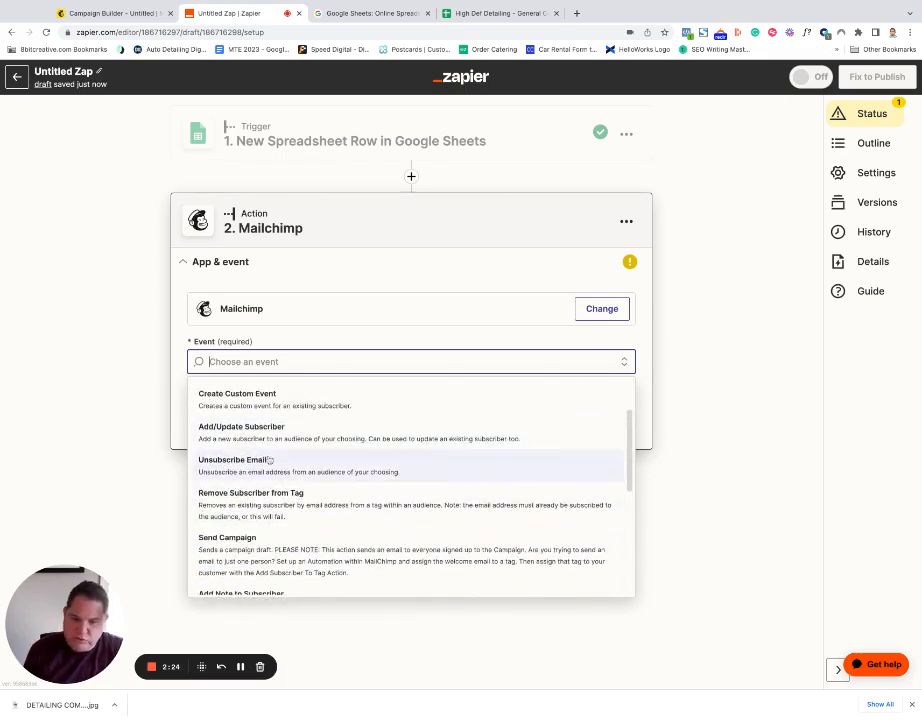
{"action": "scroll", "coordinate": [262, 456], "scroll_direction": "up", "scroll_amount": 1}
{"action": "left_click", "coordinate": [256, 454]}
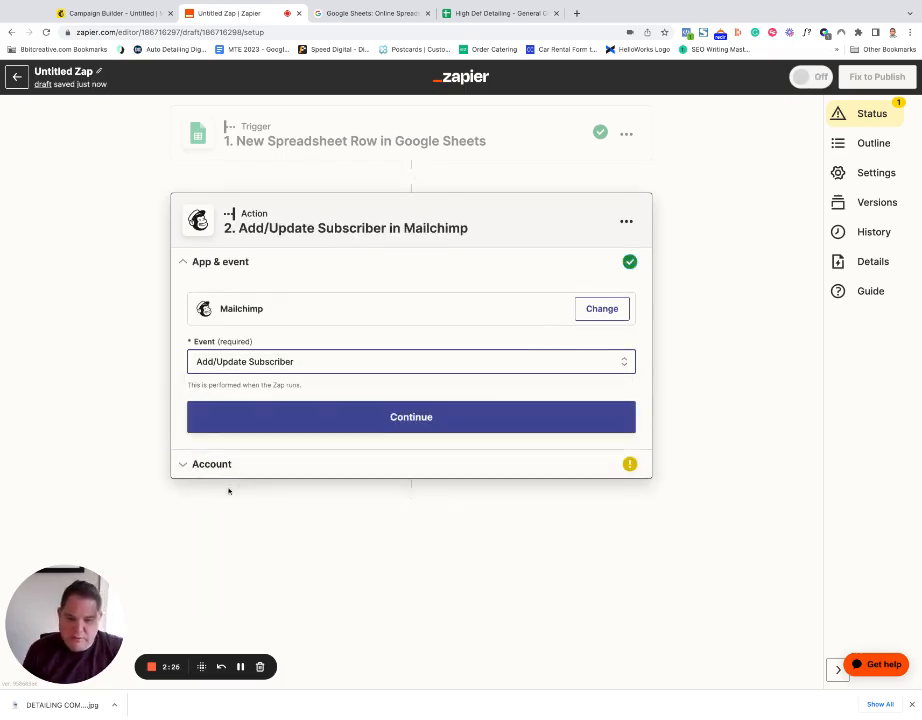
{"action": "left_click", "coordinate": [304, 428]}
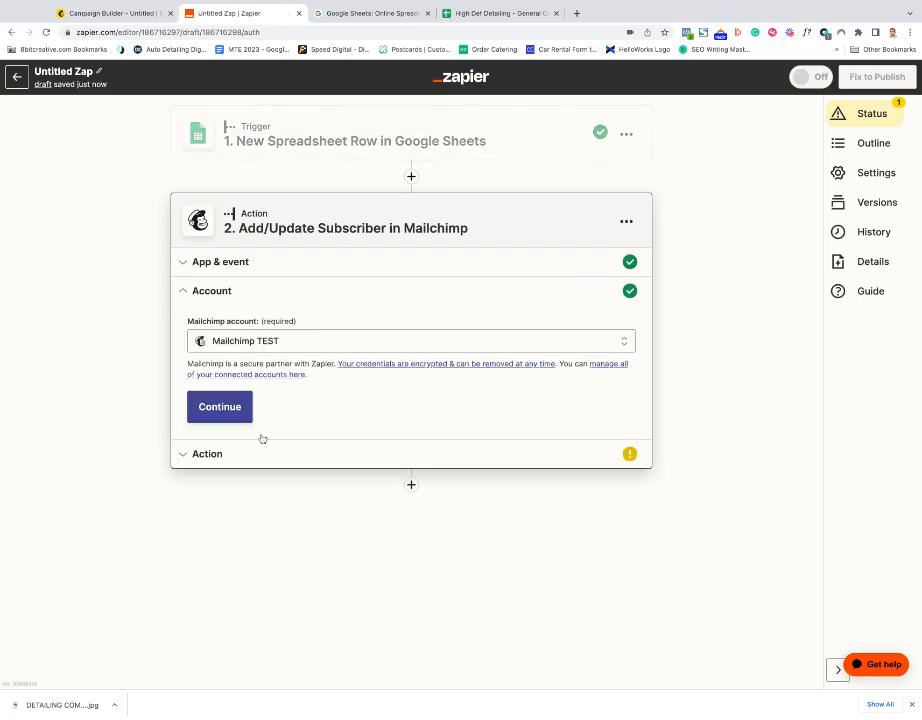
Step: Accept the Mailchimp TEST account and set the action's audience to TEST
{"action": "left_click", "coordinate": [224, 407]}
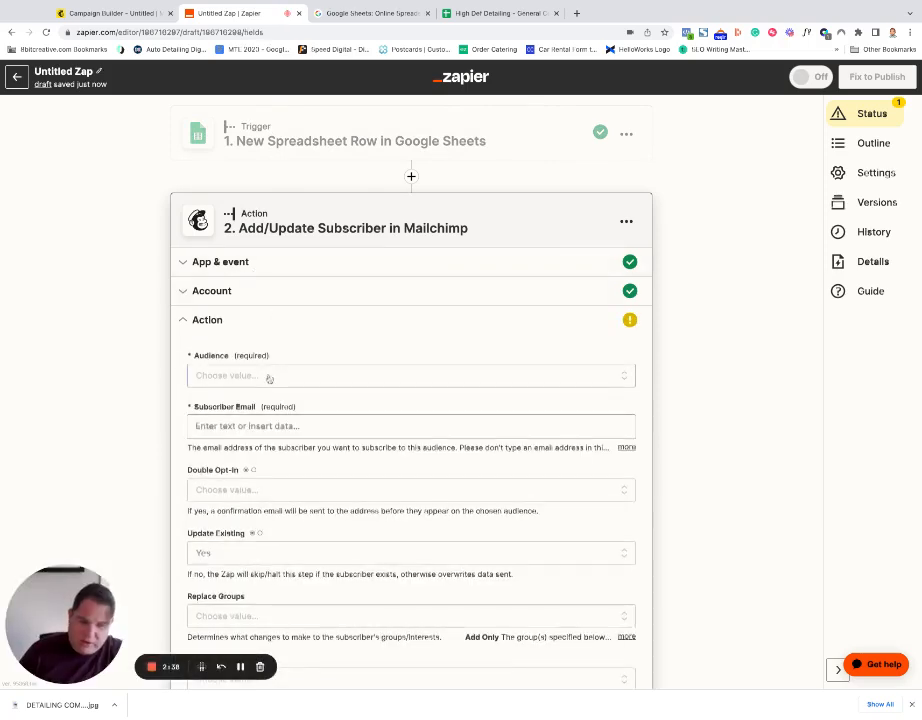
{"action": "left_click", "coordinate": [253, 380]}
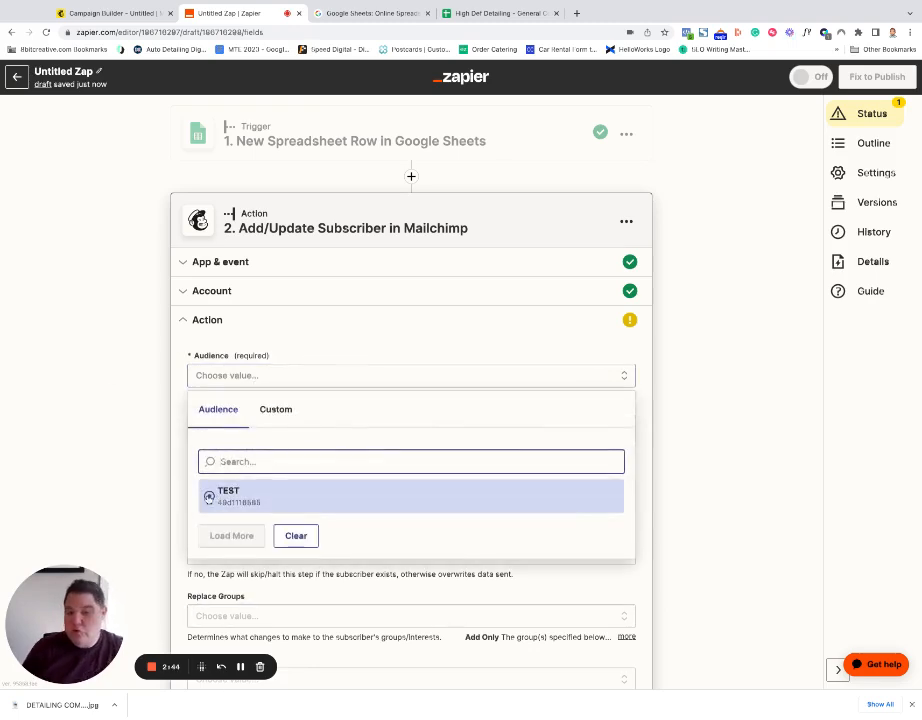
{"action": "left_click", "coordinate": [225, 495]}
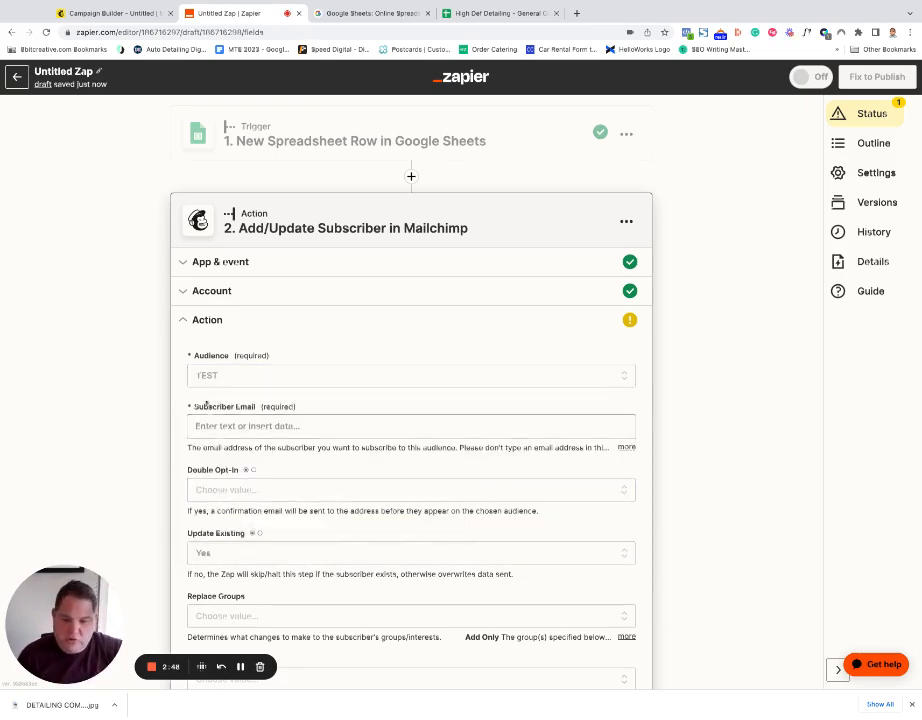
Step: Map the Subscriber Email field to the EMAIL* column of the new spreadsheet row
{"action": "left_click", "coordinate": [212, 425]}
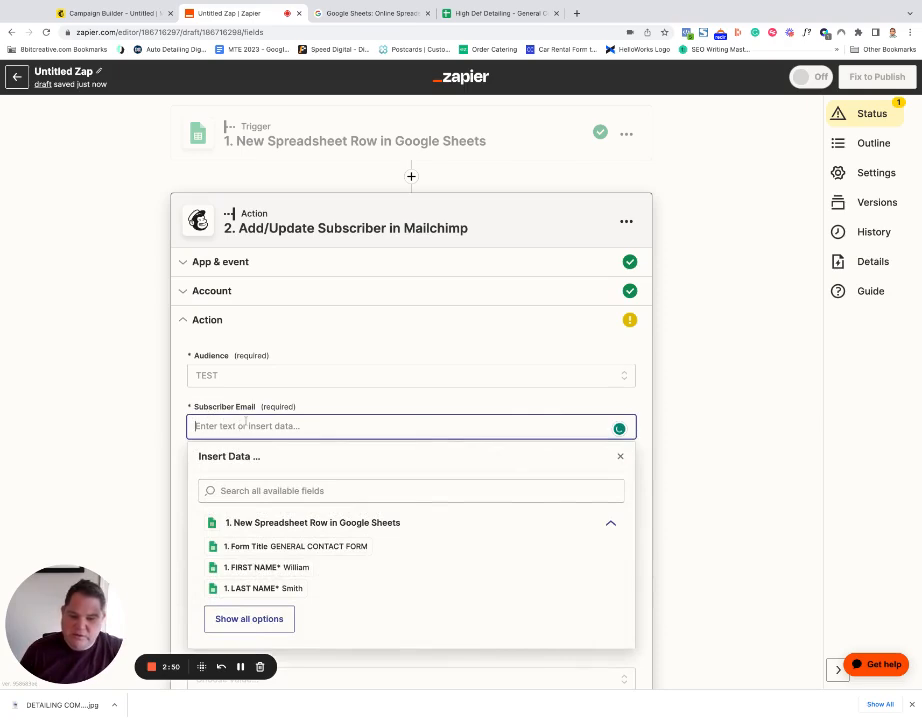
{"action": "scroll", "coordinate": [190, 408], "scroll_direction": "down", "scroll_amount": 2}
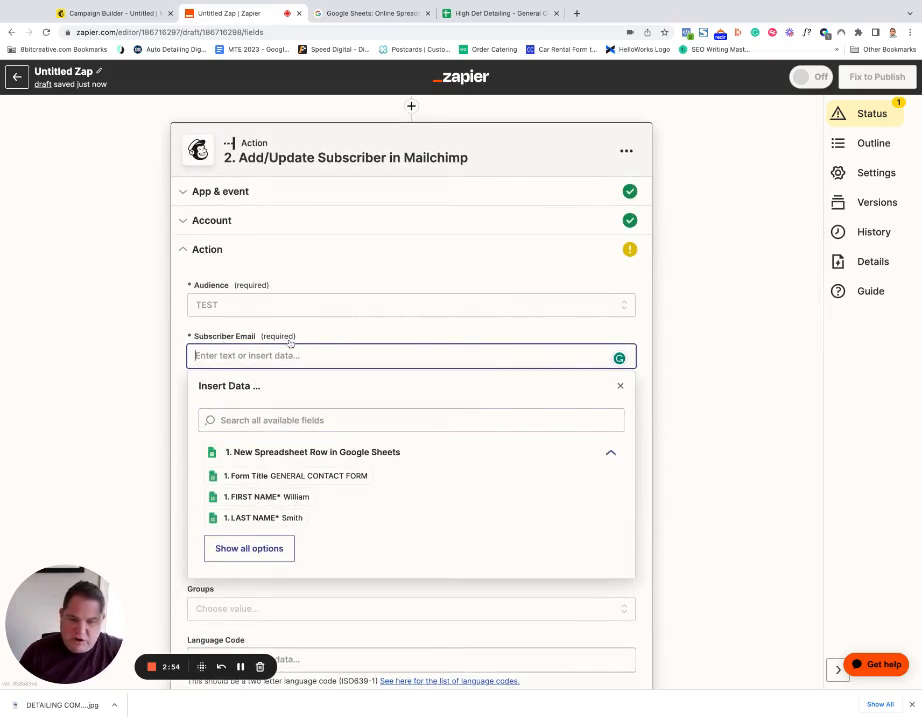
{"action": "scroll", "coordinate": [265, 490], "scroll_direction": "down", "scroll_amount": 1}
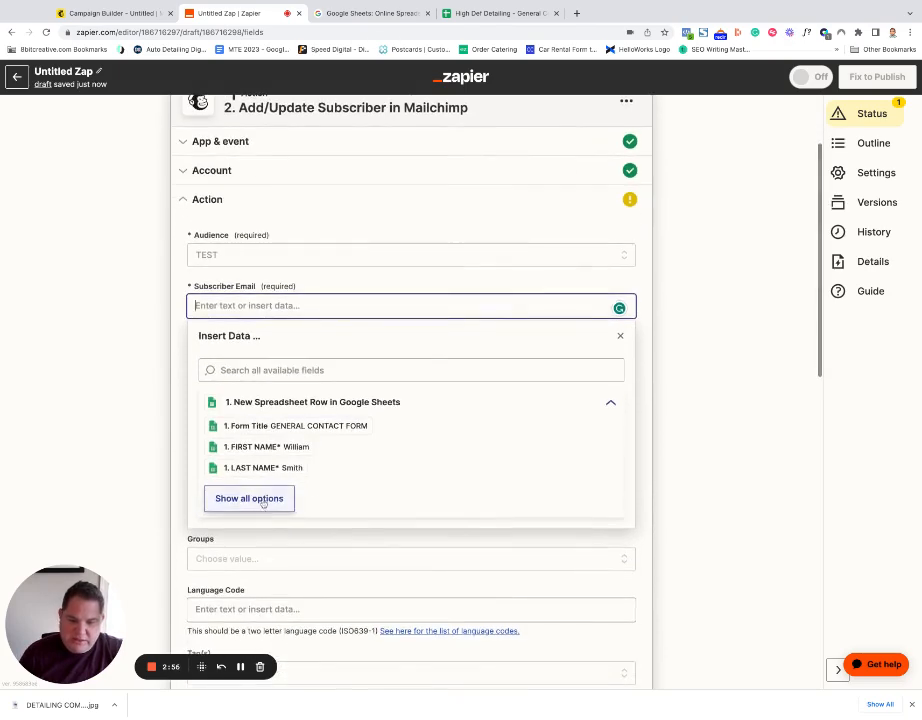
{"action": "left_click", "coordinate": [264, 499]}
{"action": "left_click", "coordinate": [268, 493]}
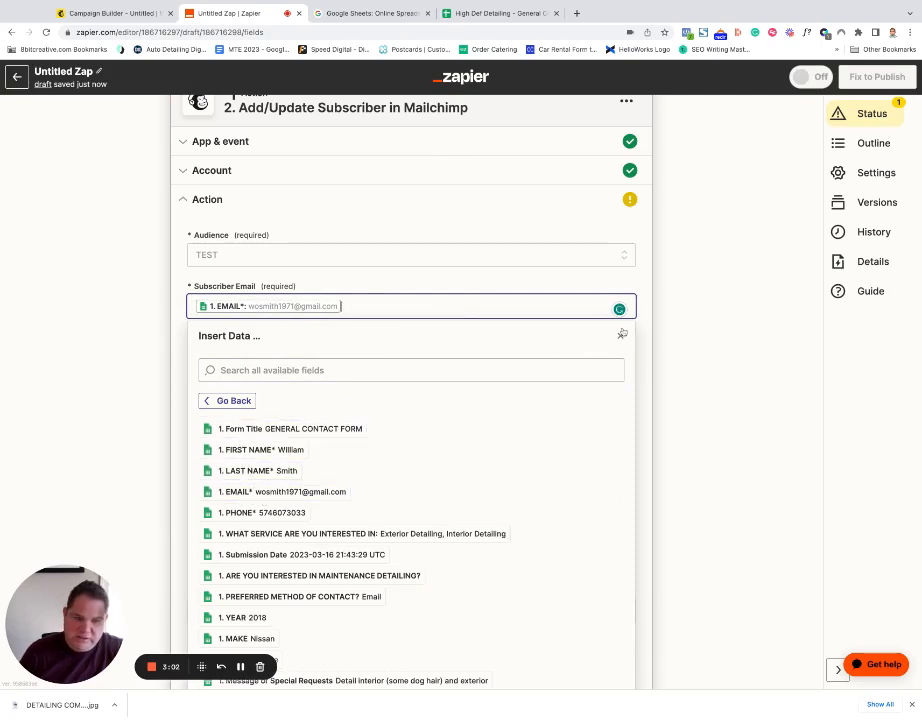
{"action": "left_click", "coordinate": [620, 338]}
{"action": "left_click", "coordinate": [232, 438]}
{"action": "left_click", "coordinate": [220, 598]}
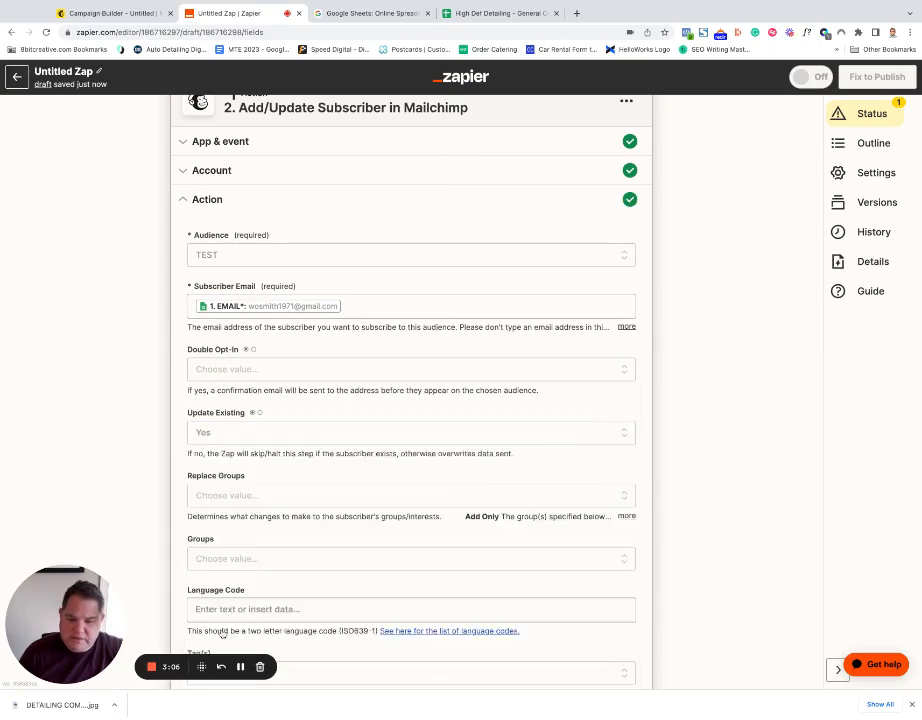
Step: Review the Update Existing choices and the available Tag(s) options of the Mailchimp action
{"action": "left_click", "coordinate": [465, 432]}
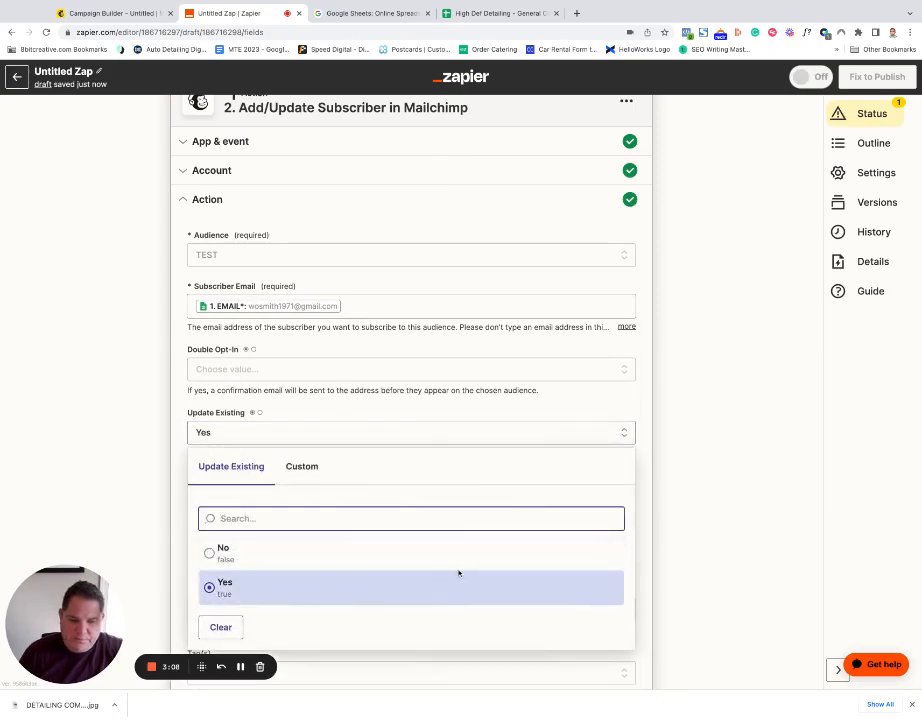
{"action": "scroll", "coordinate": [636, 521], "scroll_direction": "down", "scroll_amount": 2}
{"action": "left_click", "coordinate": [636, 521]}
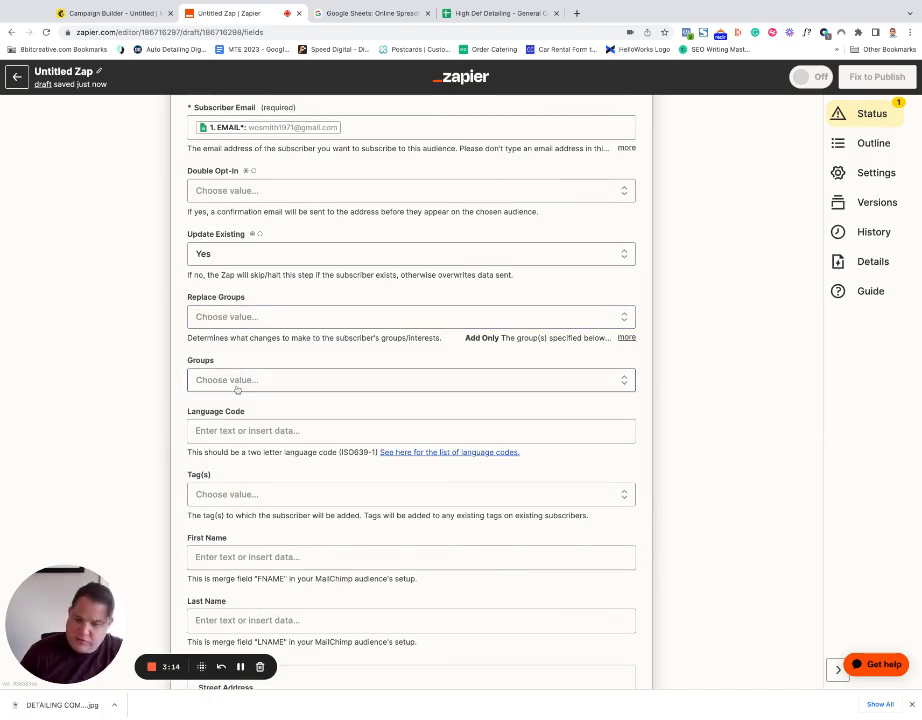
{"action": "scroll", "coordinate": [228, 469], "scroll_direction": "down", "scroll_amount": 2}
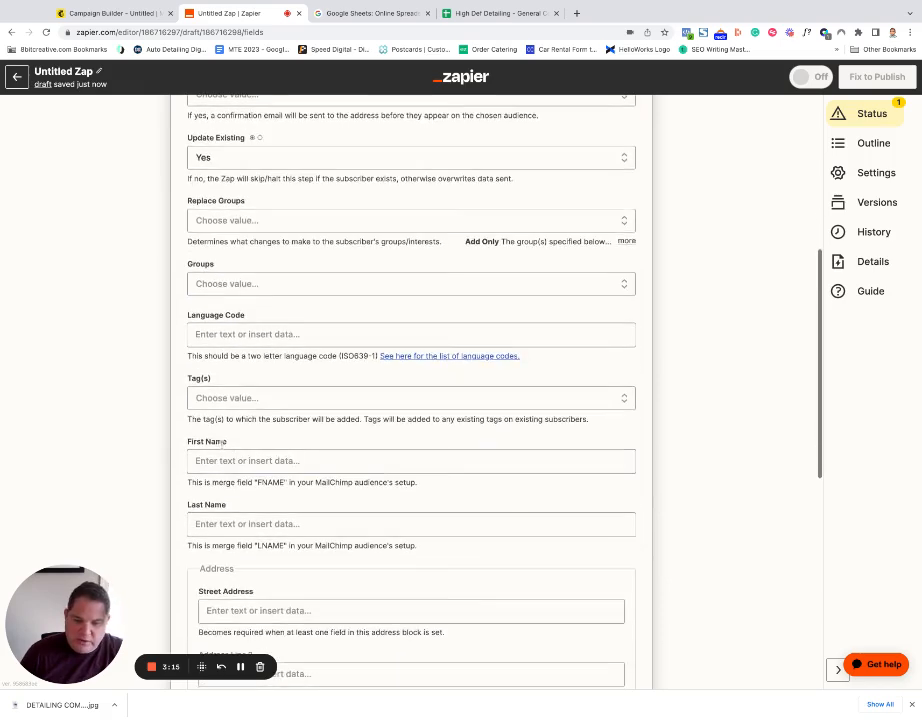
{"action": "left_click", "coordinate": [274, 400]}
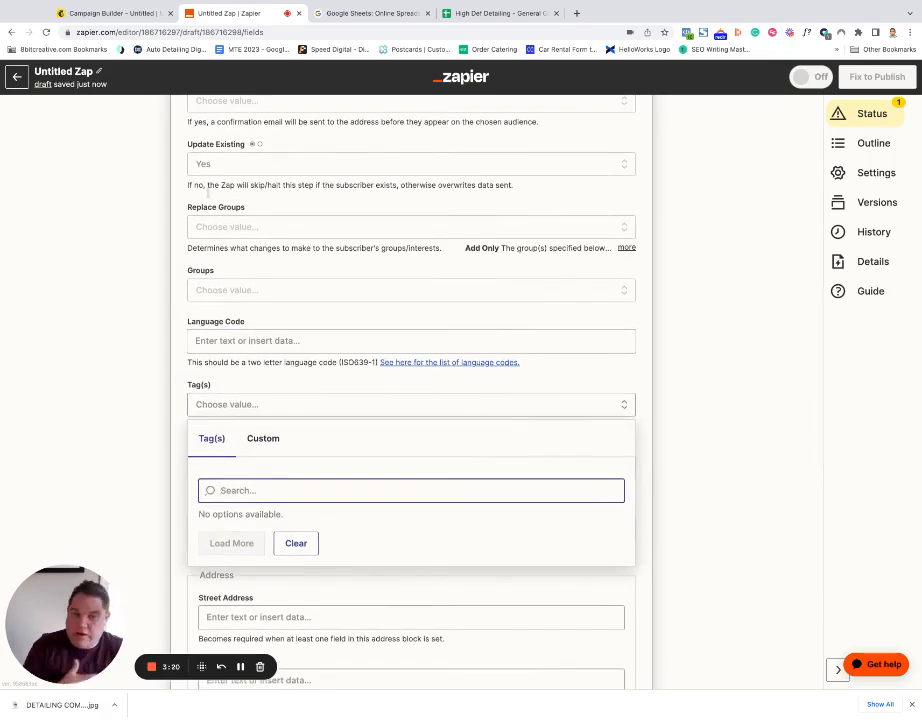
{"action": "scroll", "coordinate": [300, 530], "scroll_direction": "down", "scroll_amount": 1}
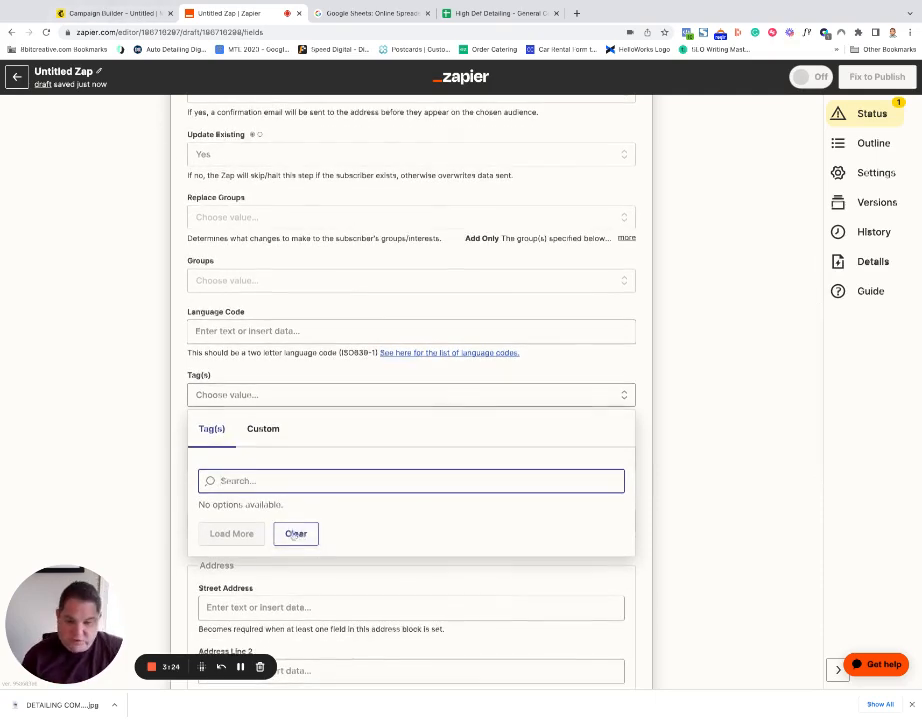
{"action": "left_click", "coordinate": [295, 533]}
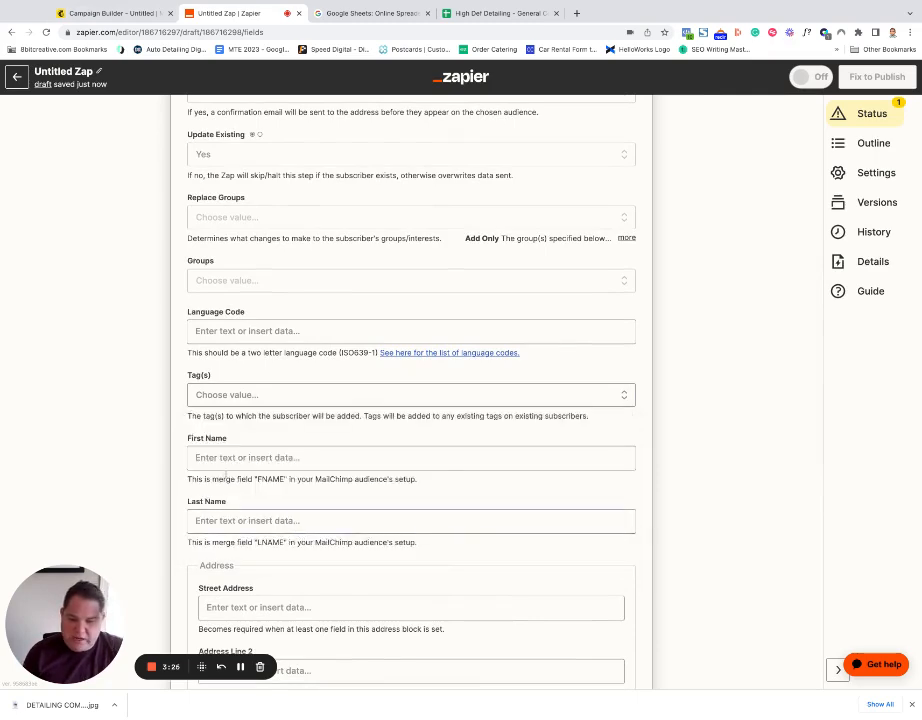
Step: Map the First Name field to the FIRST NAME* column and the Last Name field to the LAST NAME* column
{"action": "left_click", "coordinate": [233, 457]}
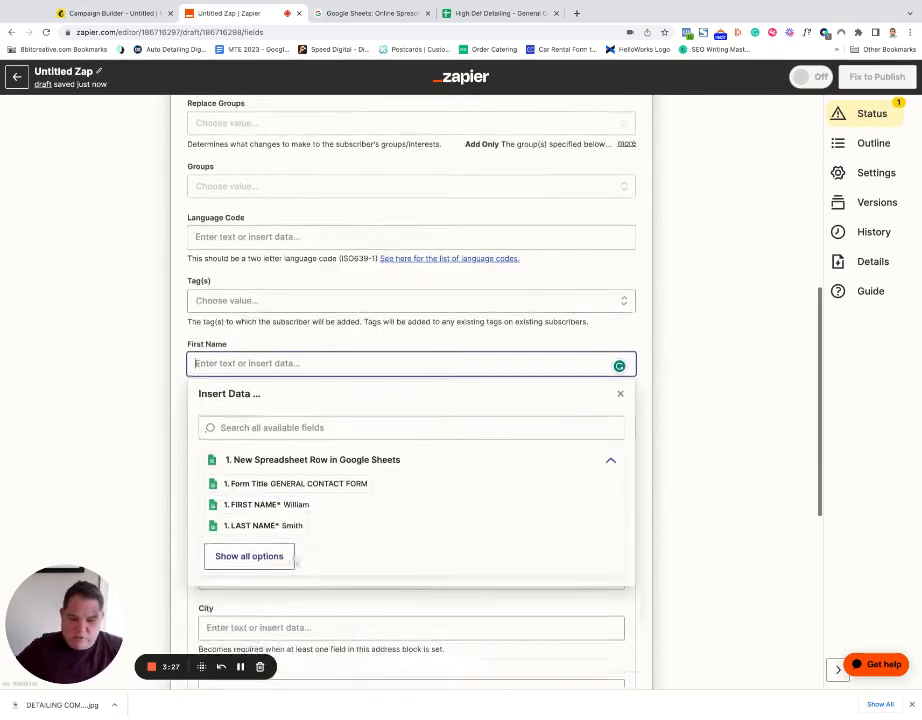
{"action": "left_click", "coordinate": [282, 504]}
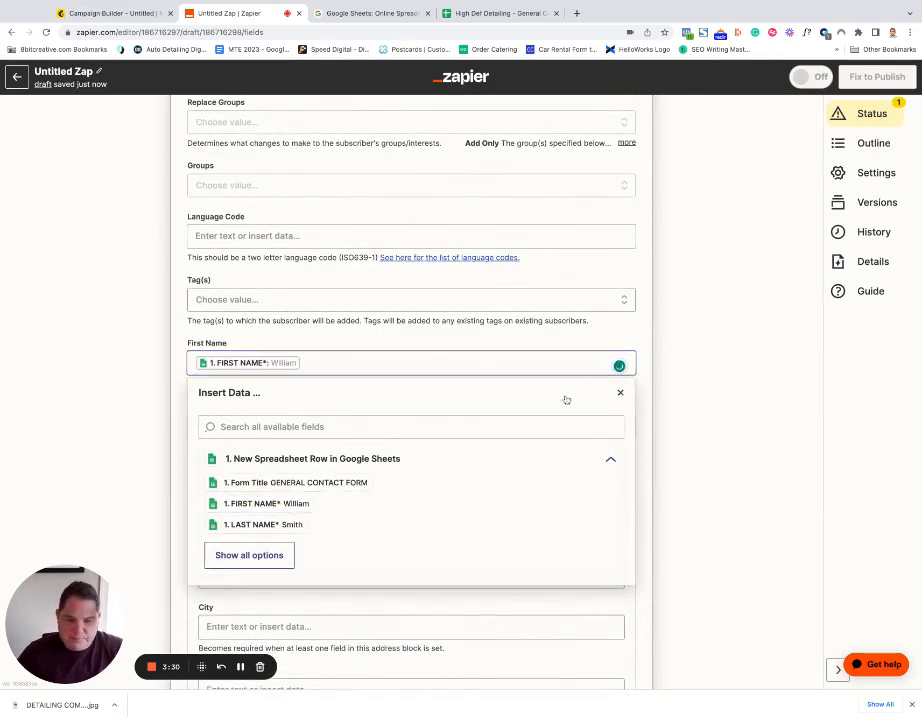
{"action": "left_click", "coordinate": [620, 392]}
{"action": "left_click", "coordinate": [300, 425]}
{"action": "left_click", "coordinate": [235, 590]}
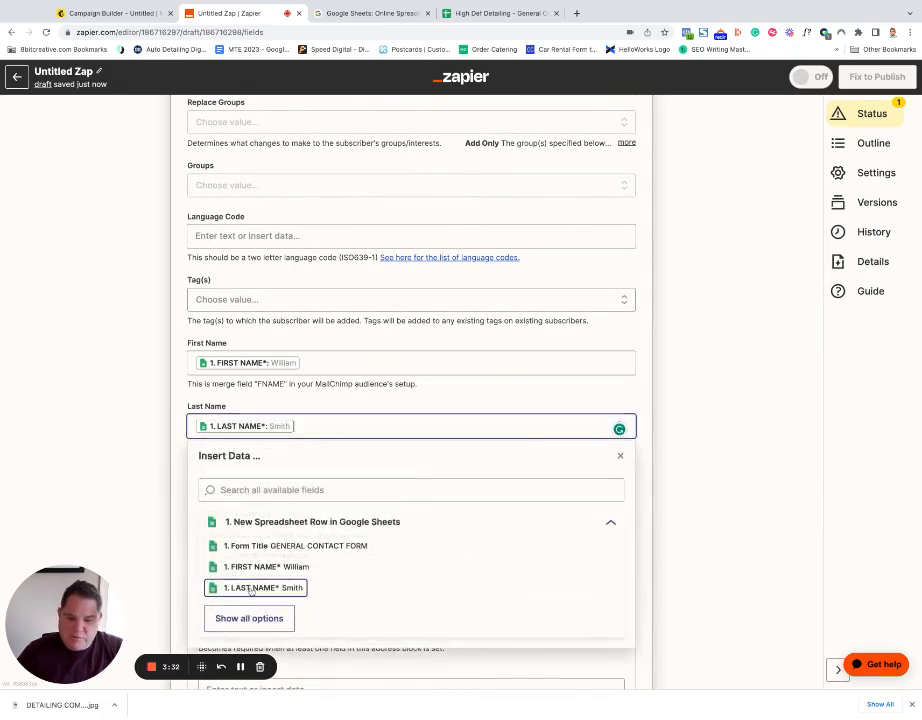
{"action": "left_click", "coordinate": [620, 455]}
Step: Look over the address fields and map the Phone Number field to the PHONE* column of the new spreadsheet row
{"action": "scroll", "coordinate": [140, 486], "scroll_direction": "down", "scroll_amount": 5}
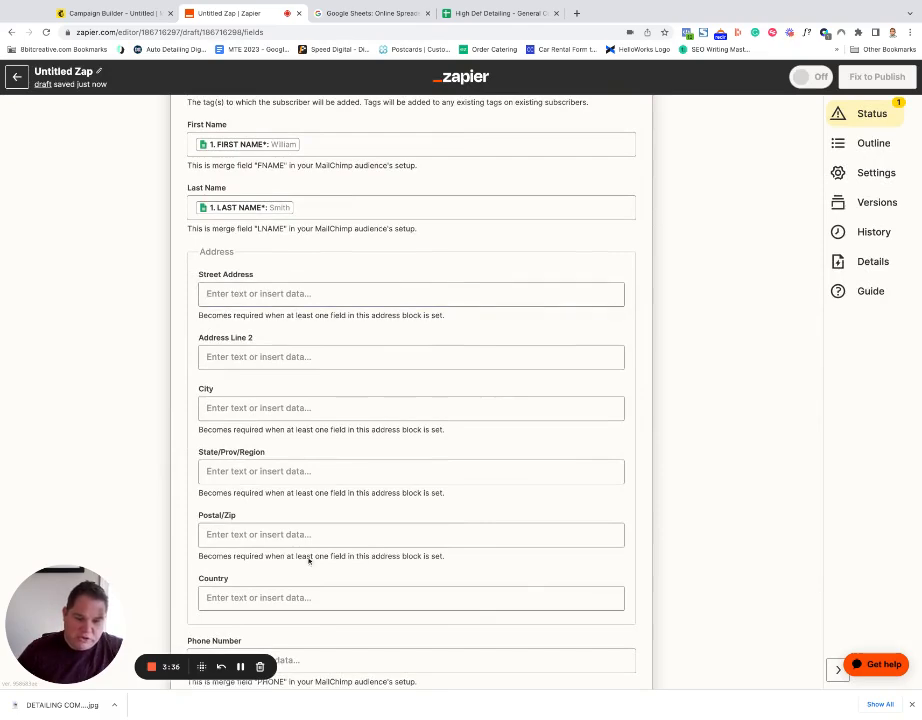
{"action": "scroll", "coordinate": [176, 313], "scroll_direction": "down", "scroll_amount": 2}
{"action": "left_click_drag", "start_coordinate": [195, 209], "coordinate": [230, 519]}
{"action": "left_click", "coordinate": [182, 468]}
{"action": "scroll", "coordinate": [182, 468], "scroll_direction": "down", "scroll_amount": 3}
{"action": "left_click", "coordinate": [230, 437]}
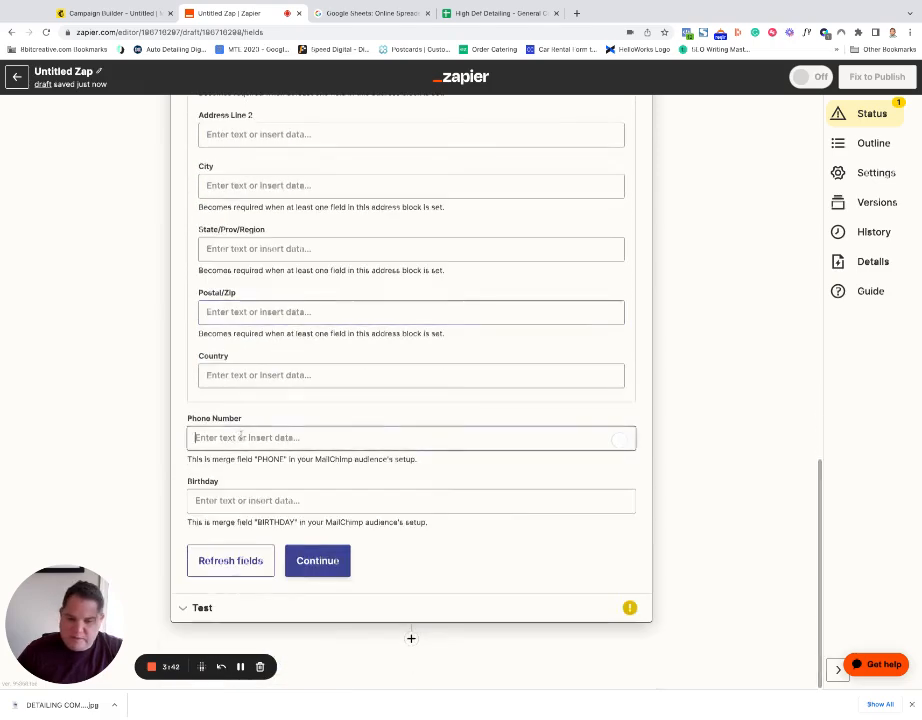
{"action": "left_click", "coordinate": [252, 626]}
{"action": "scroll", "coordinate": [272, 623], "scroll_direction": "down", "scroll_amount": 2}
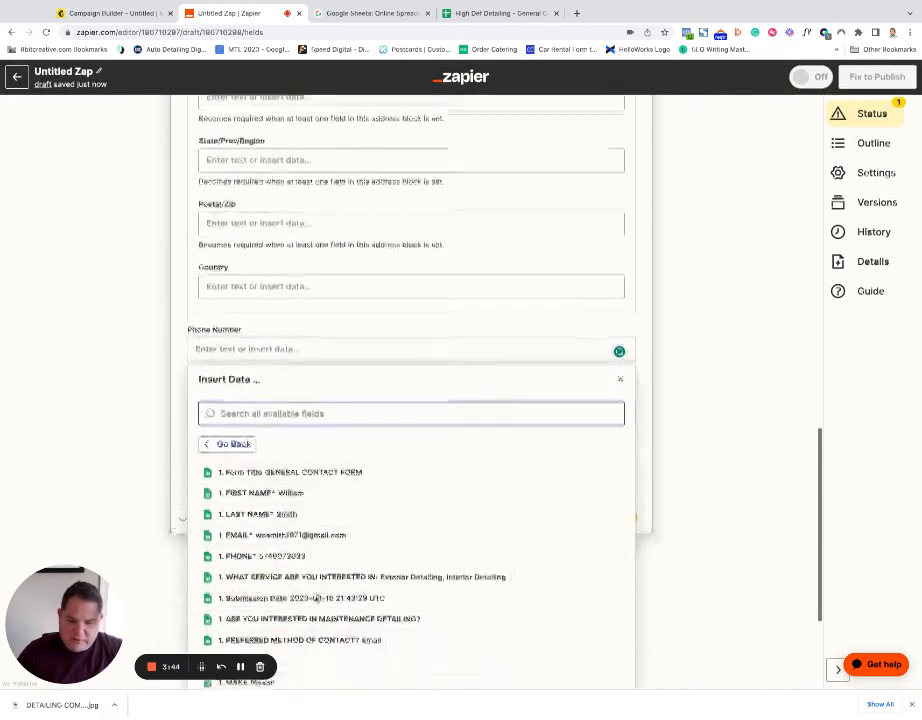
{"action": "left_click", "coordinate": [262, 552]}
{"action": "left_click", "coordinate": [146, 459]}
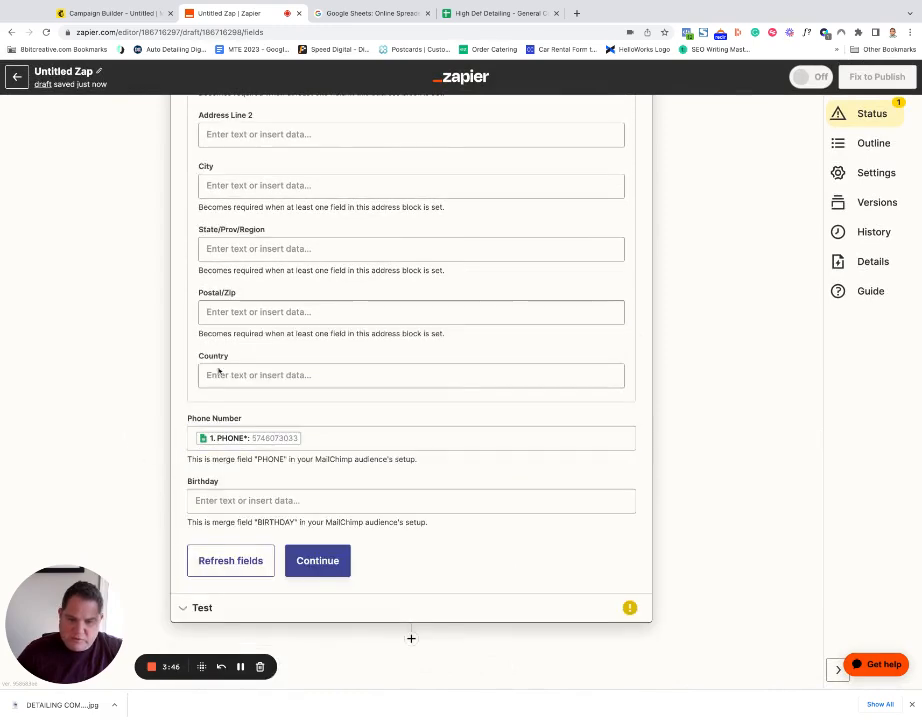
Step: Finish the action fields, review the sample subscriber data, and test the action by sending the subscriber to Mailchimp
{"action": "left_click", "coordinate": [316, 561]}
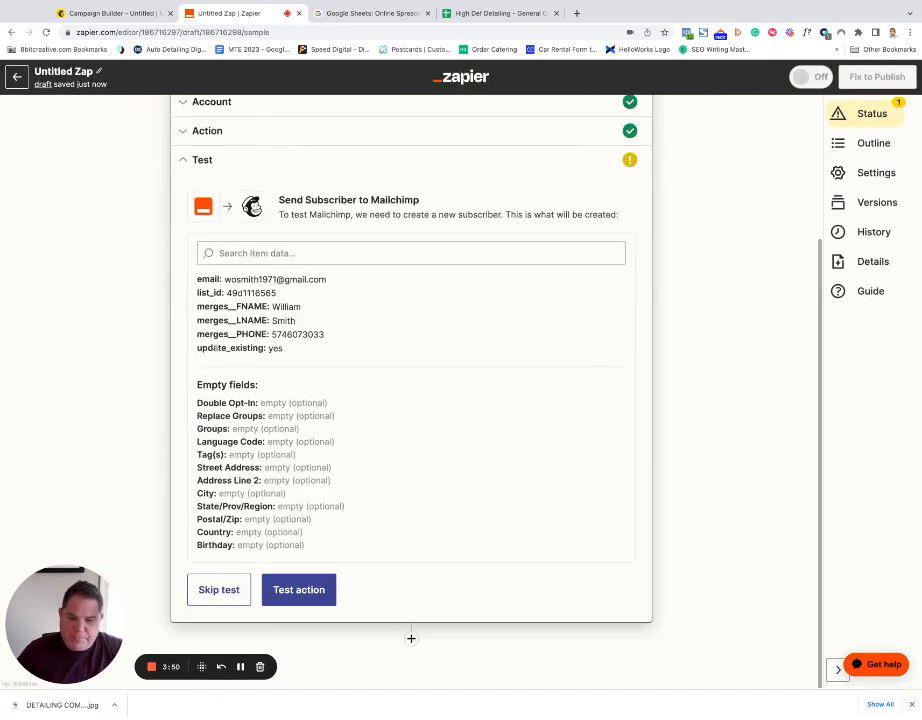
{"action": "scroll", "coordinate": [250, 480], "scroll_direction": "up", "scroll_amount": 1}
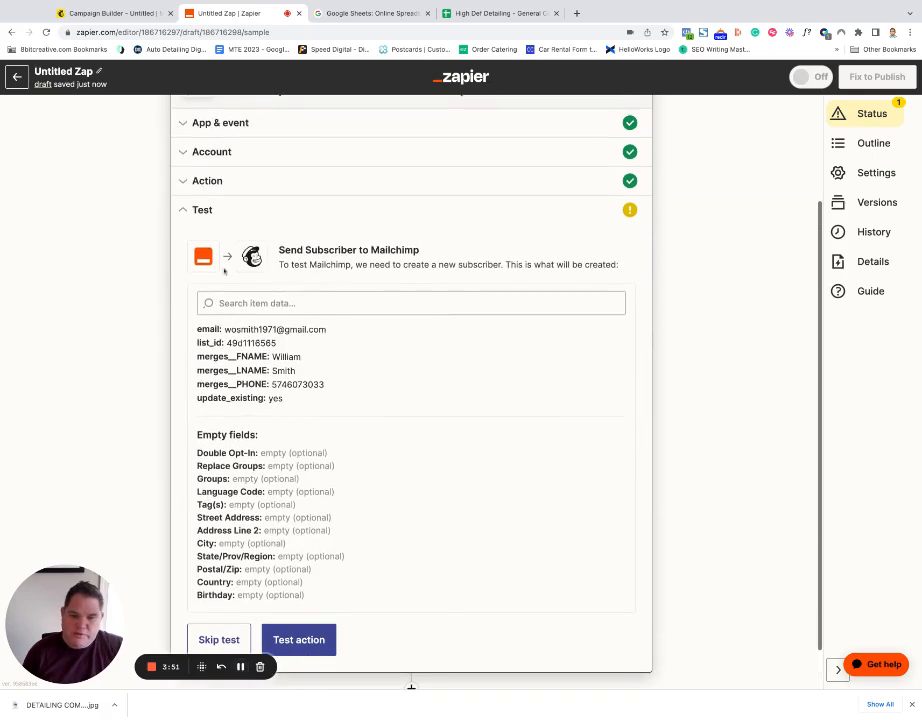
{"action": "scroll", "coordinate": [200, 380], "scroll_direction": "down", "scroll_amount": 1}
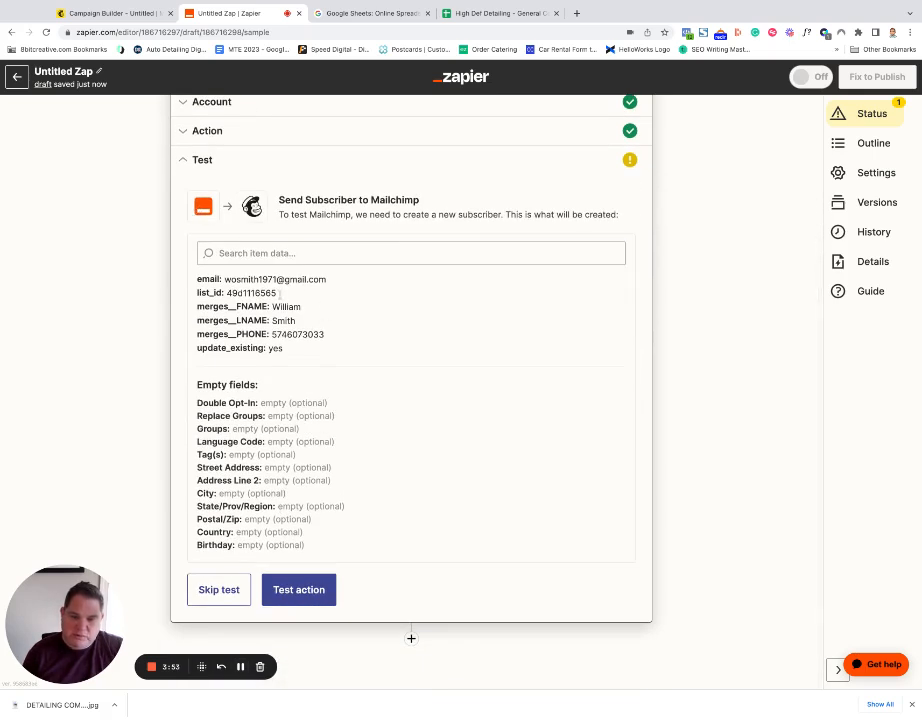
{"action": "double_click", "coordinate": [300, 279]}
{"action": "double_click", "coordinate": [286, 306]}
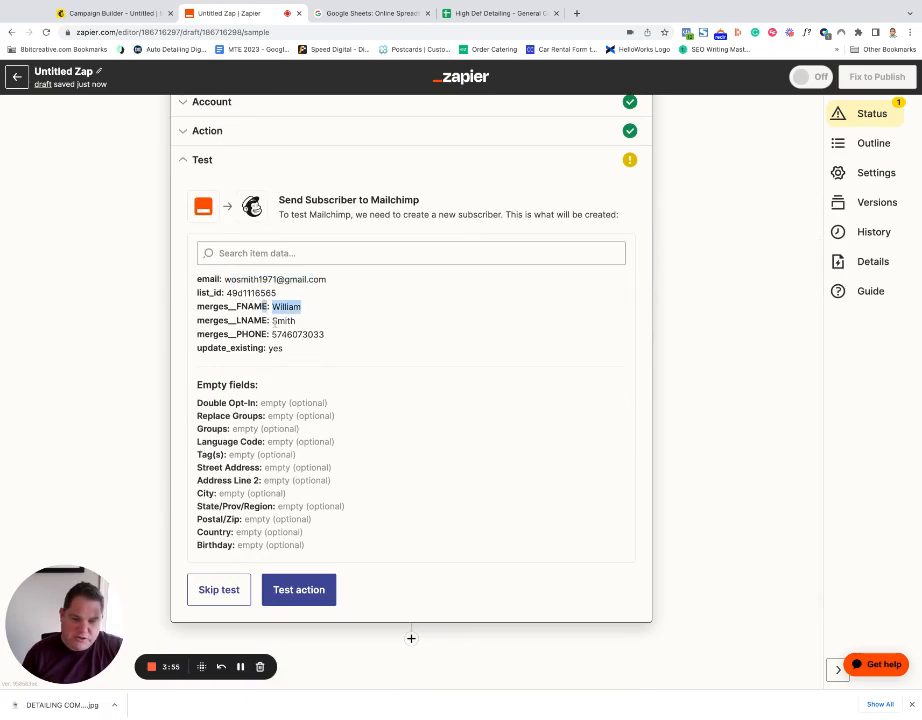
{"action": "left_click", "coordinate": [298, 590]}
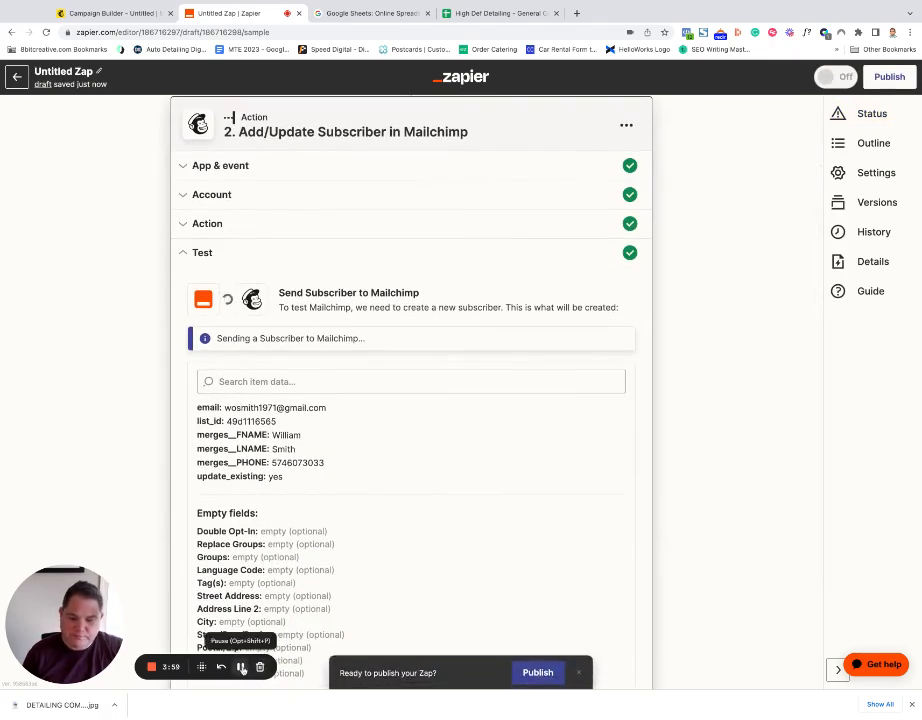
{"action": "left_click_drag", "start_coordinate": [206, 247], "coordinate": [445, 246]}
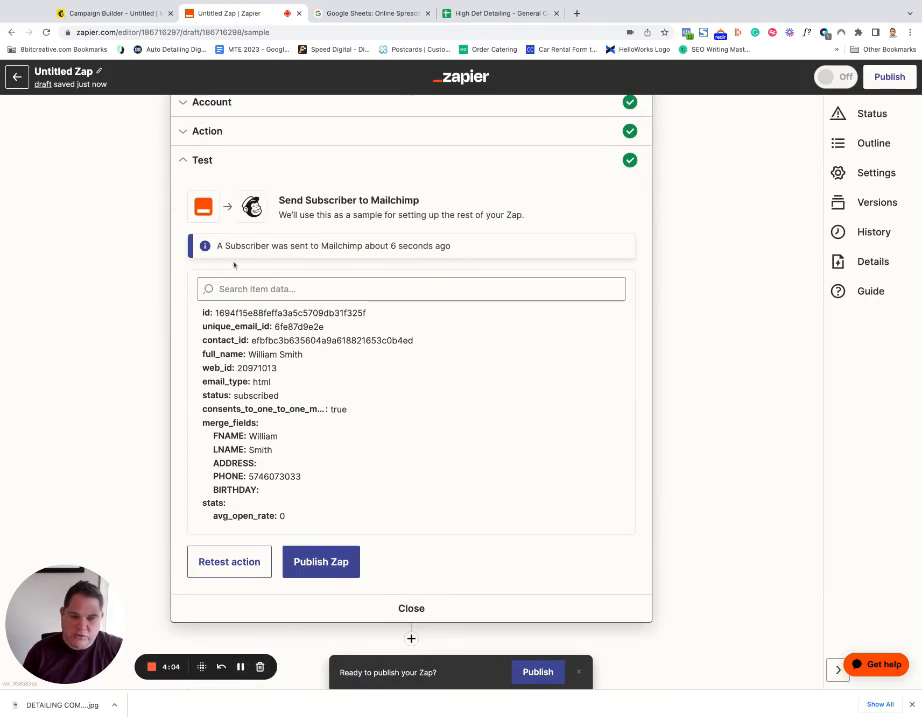
Step: Switch to Mailchimp, list all contacts of the TEST audience and select the contact whose source is Zapier
{"action": "left_click", "coordinate": [240, 667]}
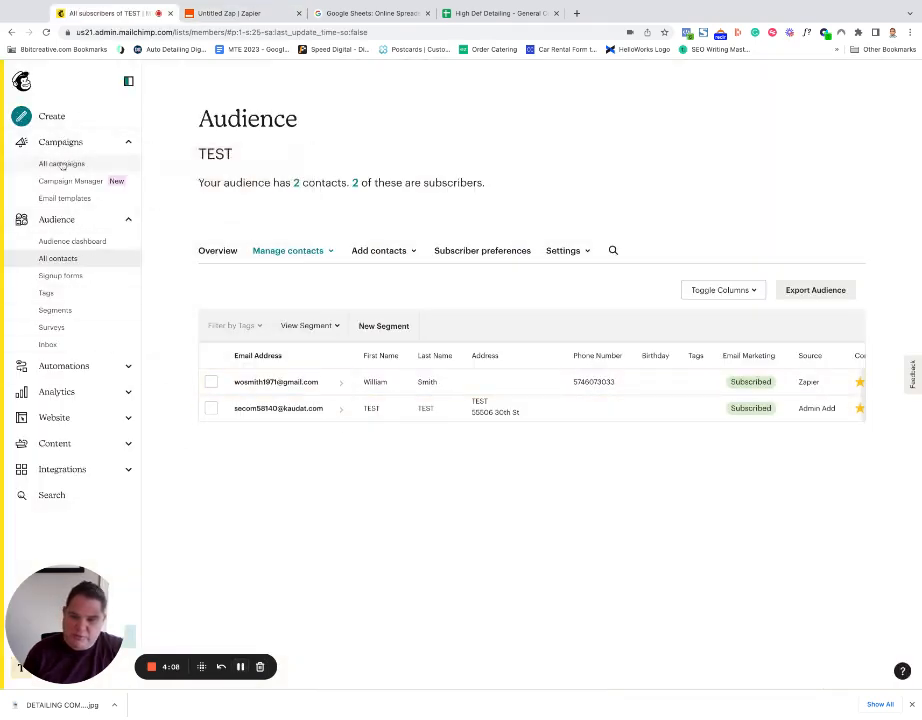
{"action": "left_click", "coordinate": [22, 82]}
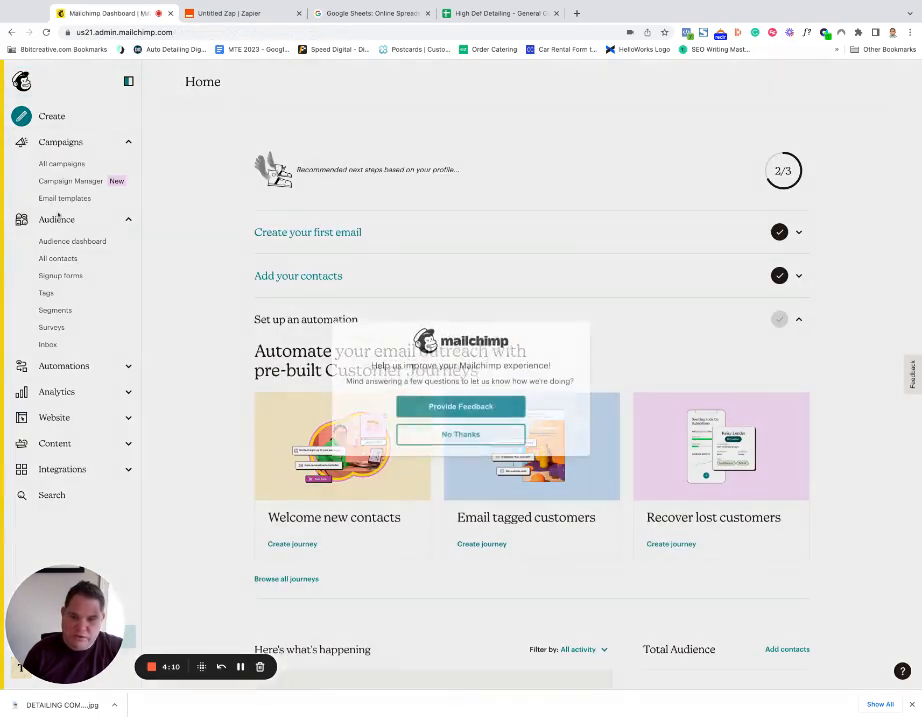
{"action": "left_click", "coordinate": [459, 421]}
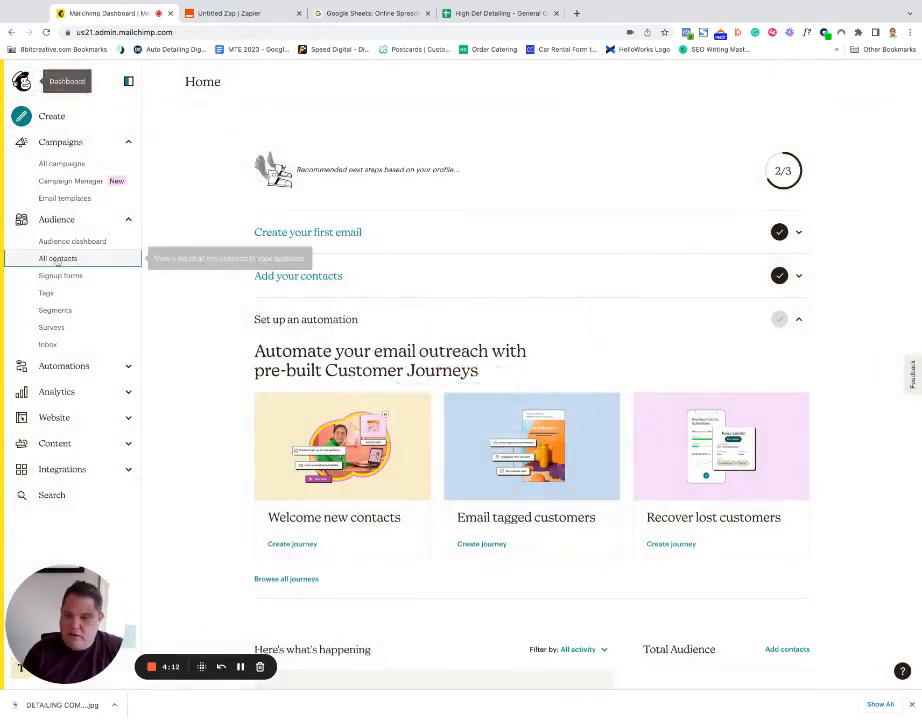
{"action": "left_click", "coordinate": [58, 258]}
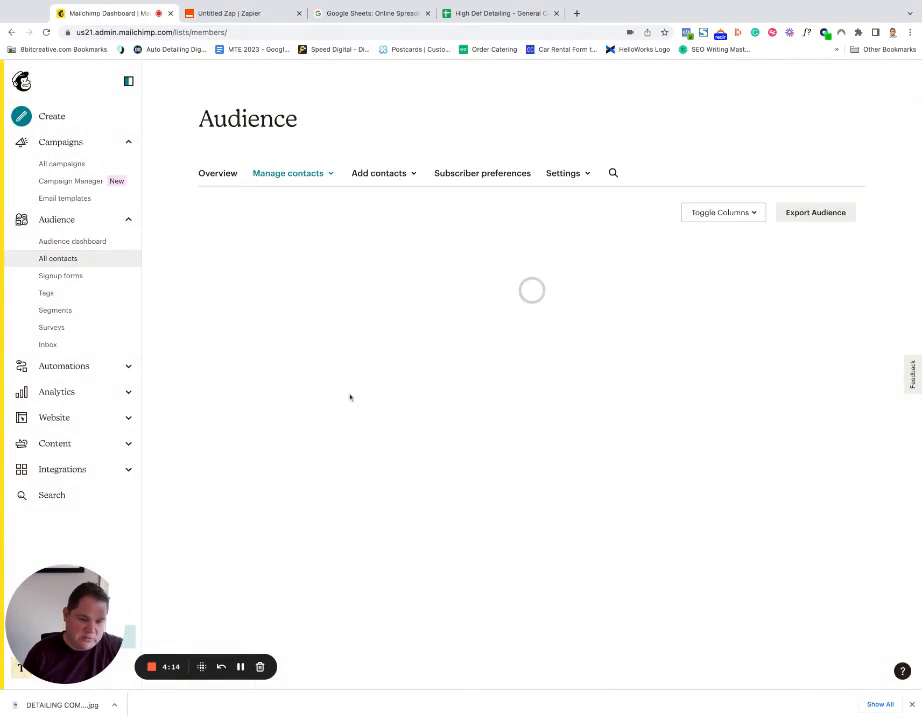
{"action": "left_click", "coordinate": [213, 382]}
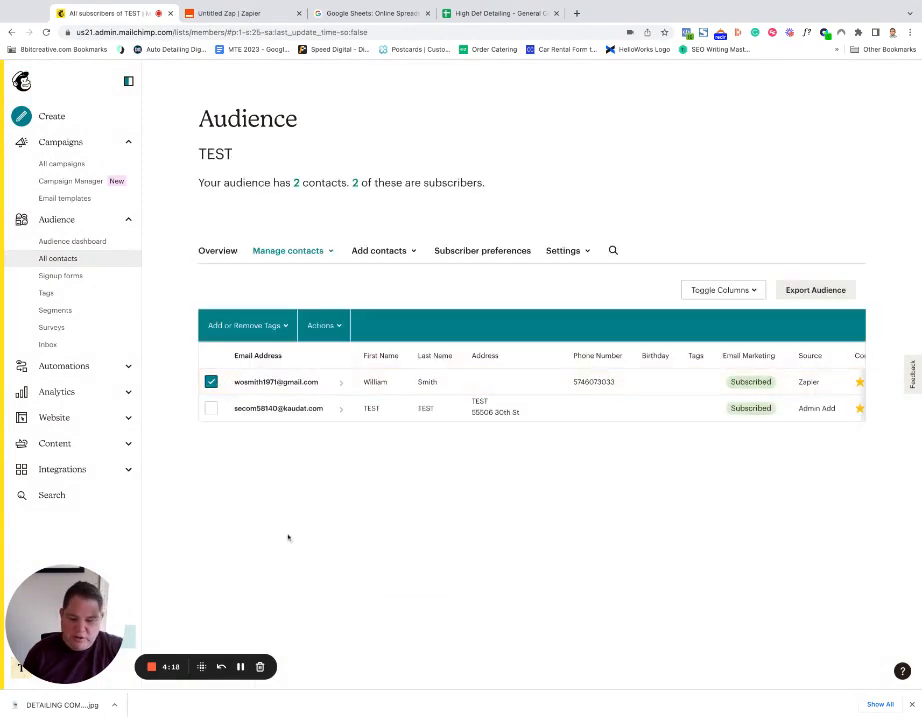
Step: Return to Zapier, publish and turn on the Zap, and go to the list of Zaps
{"action": "left_click", "coordinate": [200, 13]}
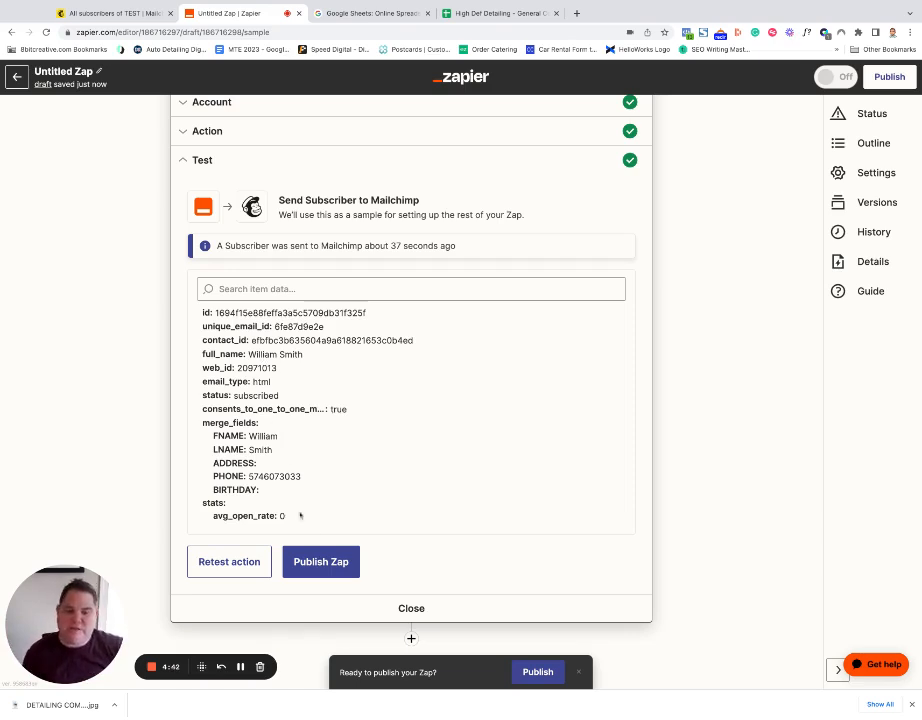
{"action": "left_click", "coordinate": [319, 567]}
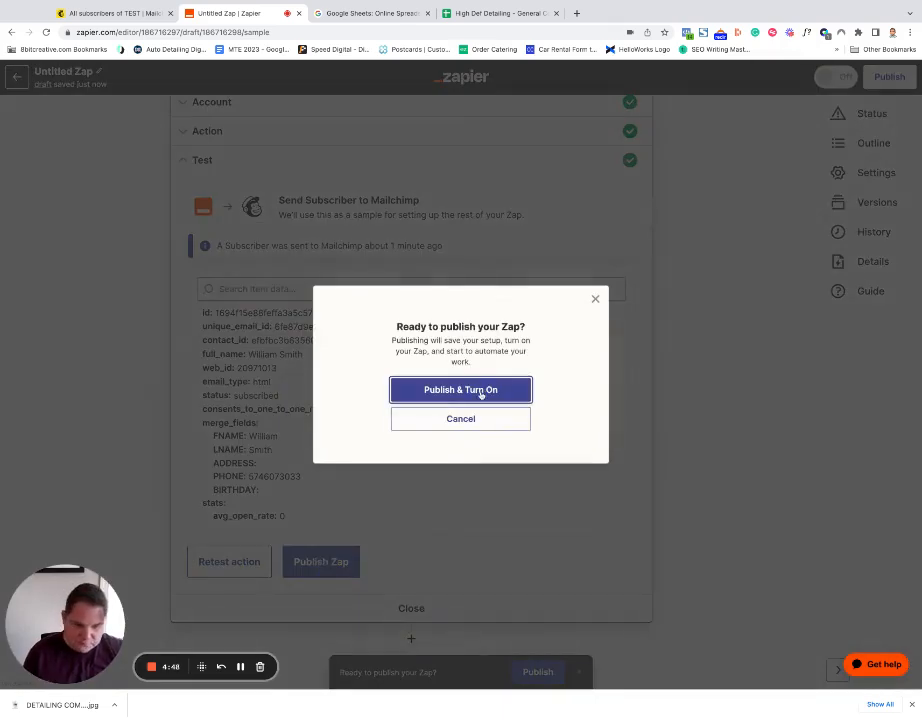
{"action": "left_click", "coordinate": [480, 392]}
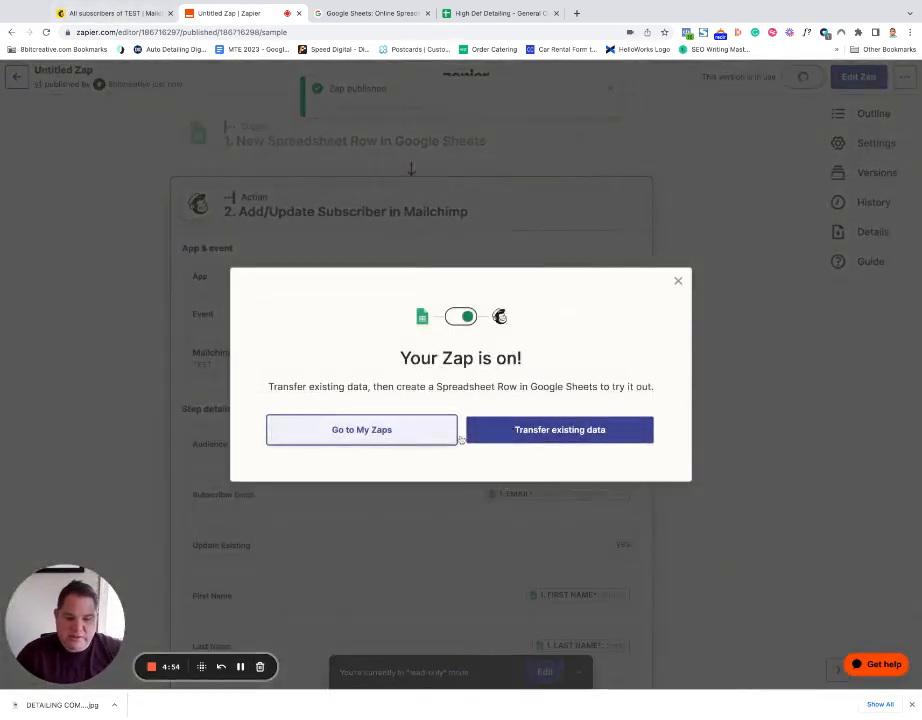
{"action": "left_click", "coordinate": [450, 432]}
Step: Switch to Mailchimp, look over the popular pre-built journeys in the Automations overview, and return to the Zaps list in Zapier
{"action": "left_click", "coordinate": [90, 15]}
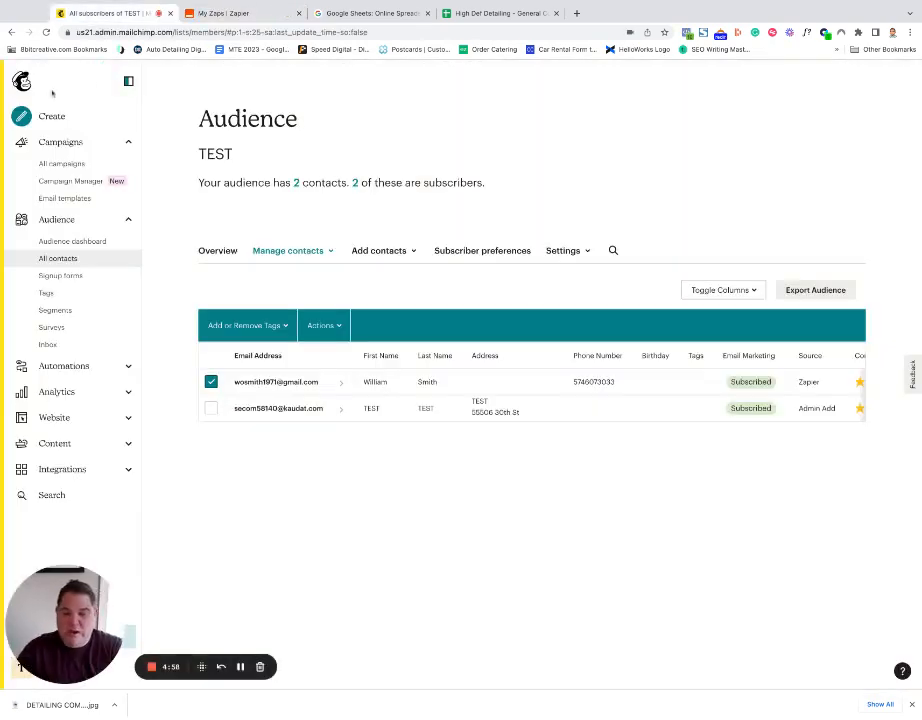
{"action": "left_click", "coordinate": [128, 366]}
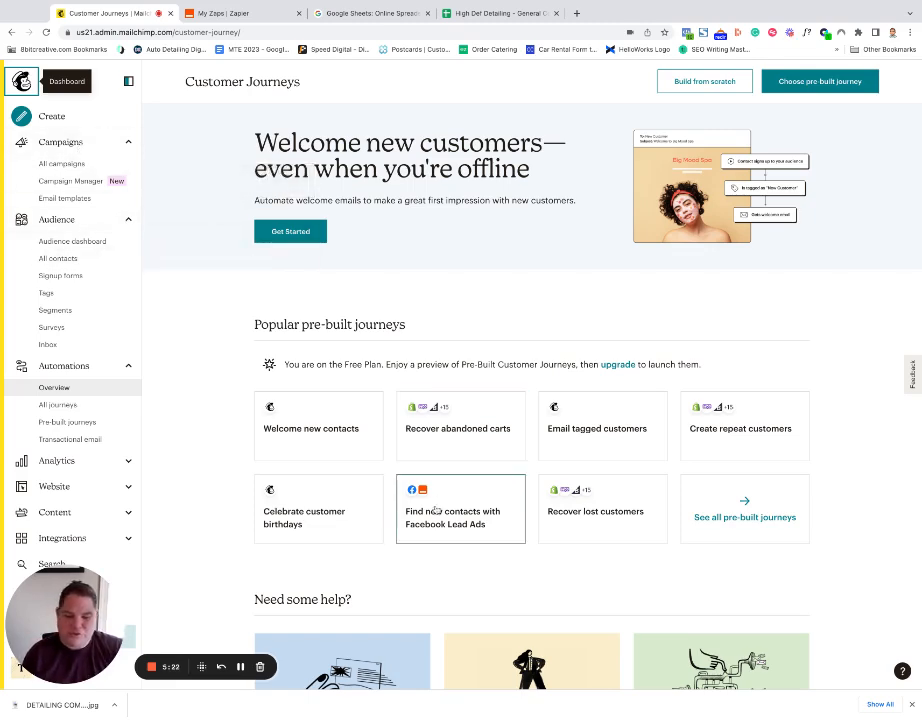
{"action": "scroll", "coordinate": [436, 500], "scroll_direction": "down", "scroll_amount": 2}
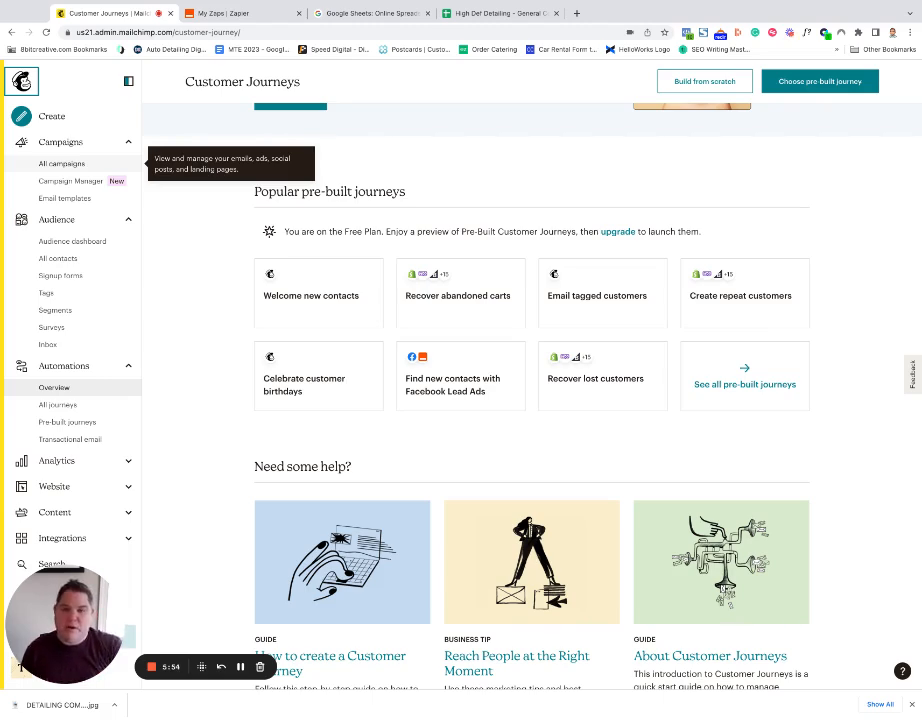
{"action": "left_click", "coordinate": [210, 13]}
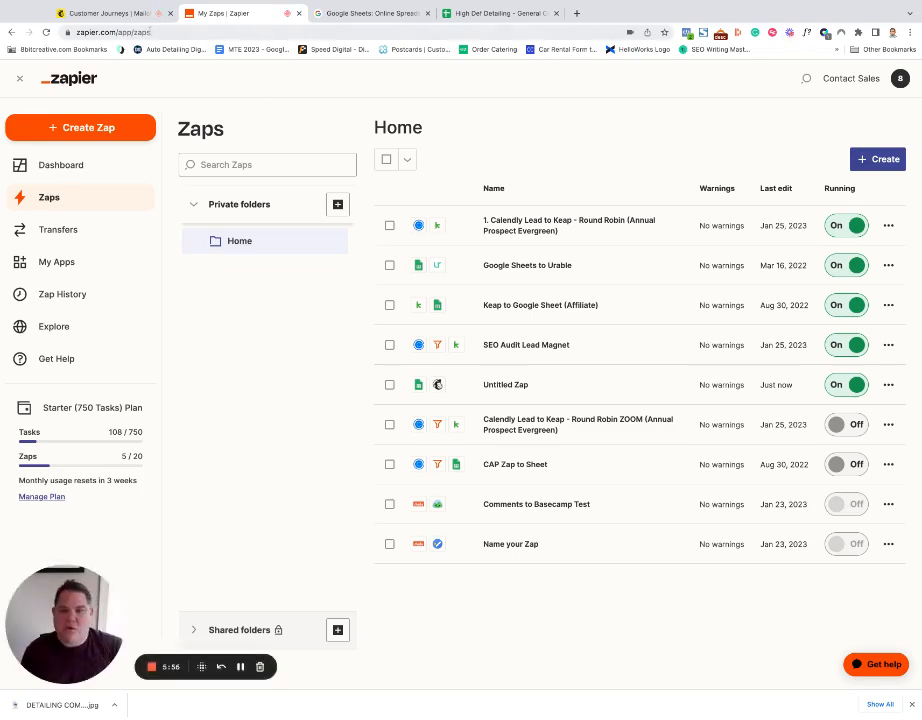